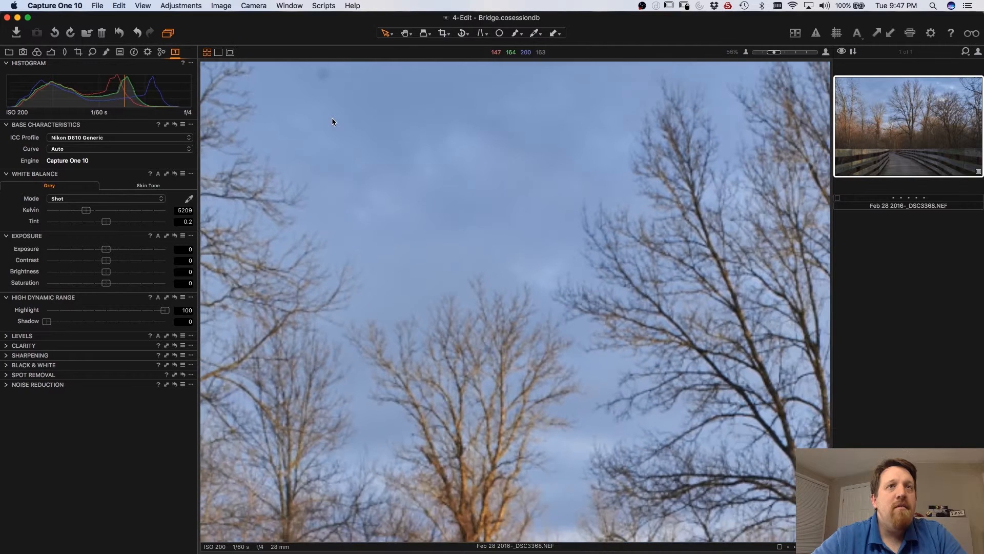
- Remove the dust spot in the upper-left sky with the spot removal tool and set the High Dynamic Range highlight to 100
{"action": "left_click", "coordinate": [499, 33]}
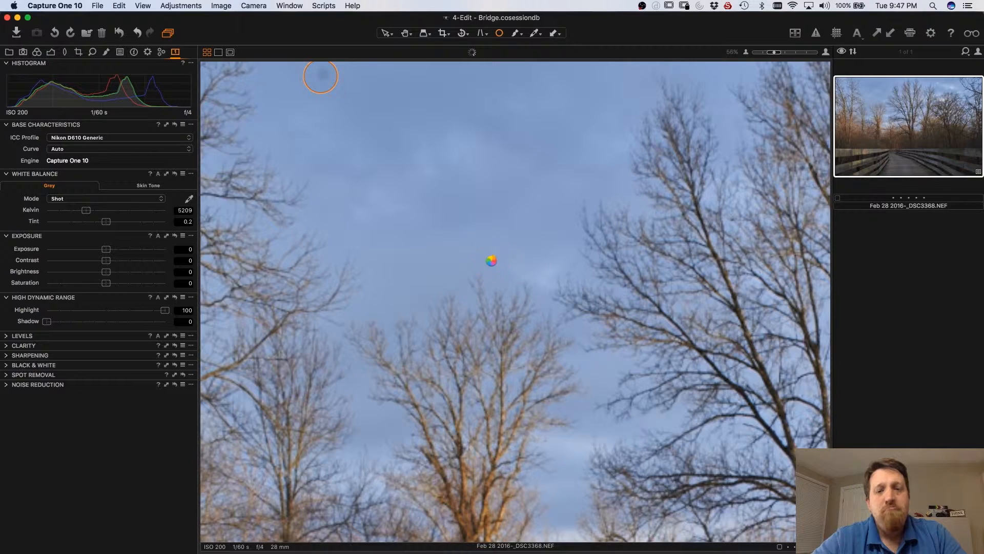
{"action": "scroll", "coordinate": [490, 270], "scroll_direction": "down", "scroll_amount": 5}
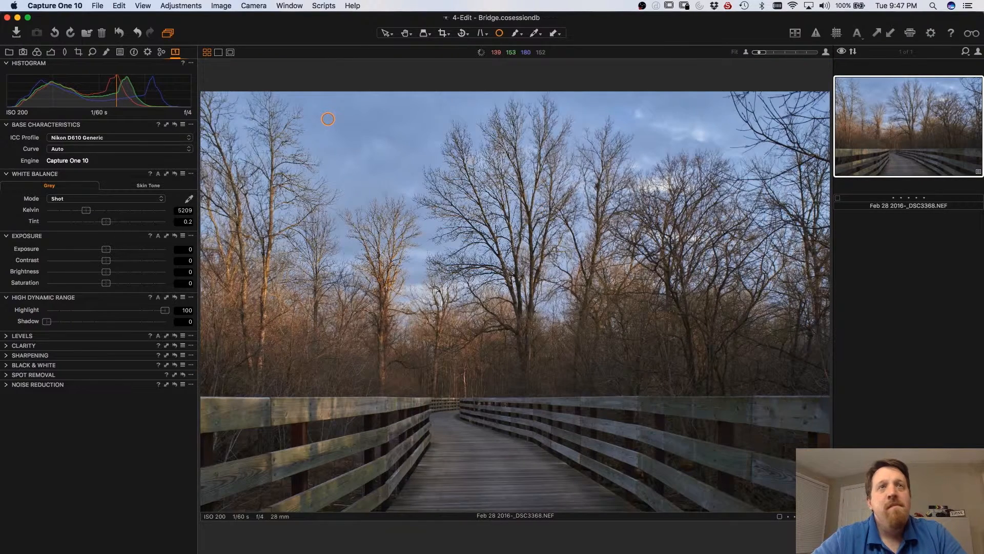
{"action": "left_click", "coordinate": [387, 34]}
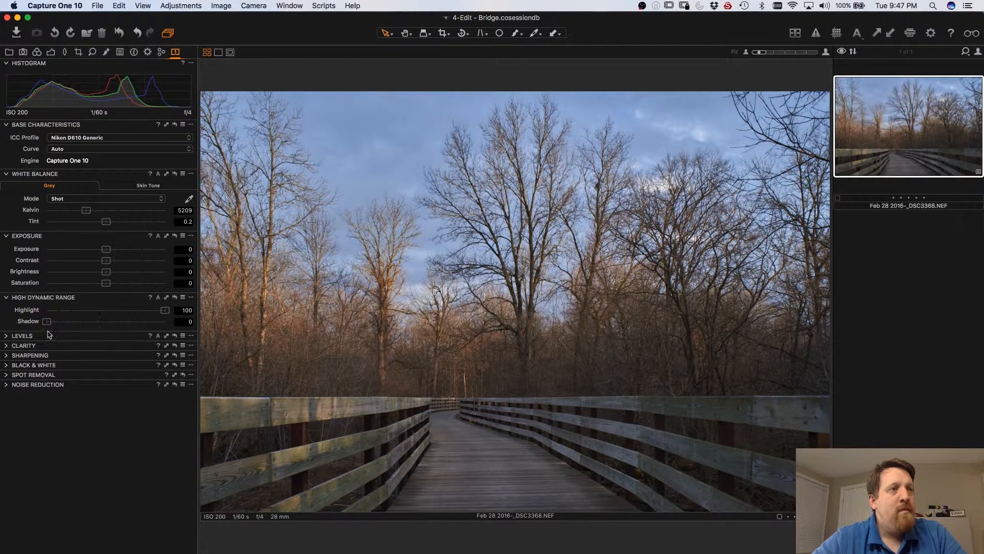
{"action": "left_click_drag", "start_coordinate": [165, 311], "coordinate": [191, 306]}
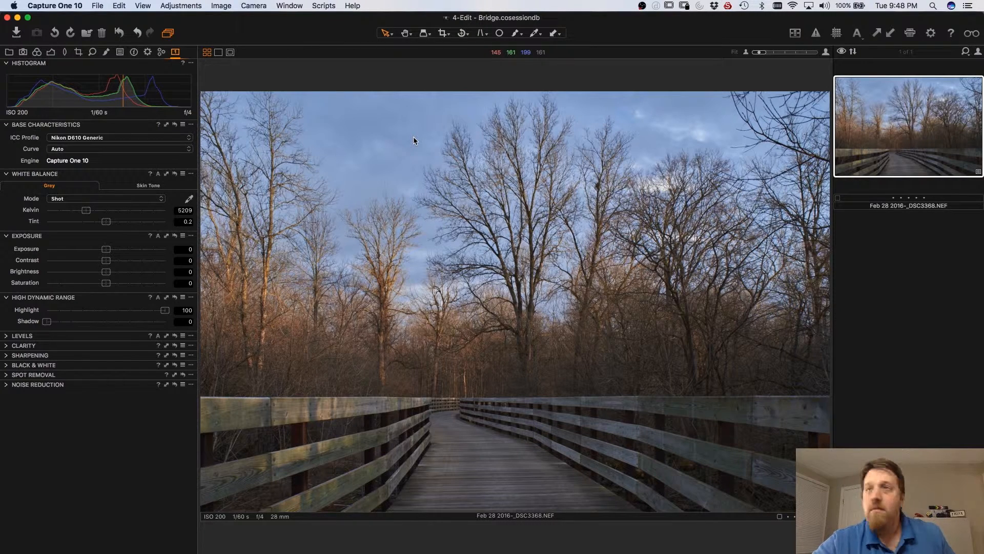
- Clone the boardwalk photo's variant three times to keep separate versions for editing
{"action": "key", "text": "F2"}
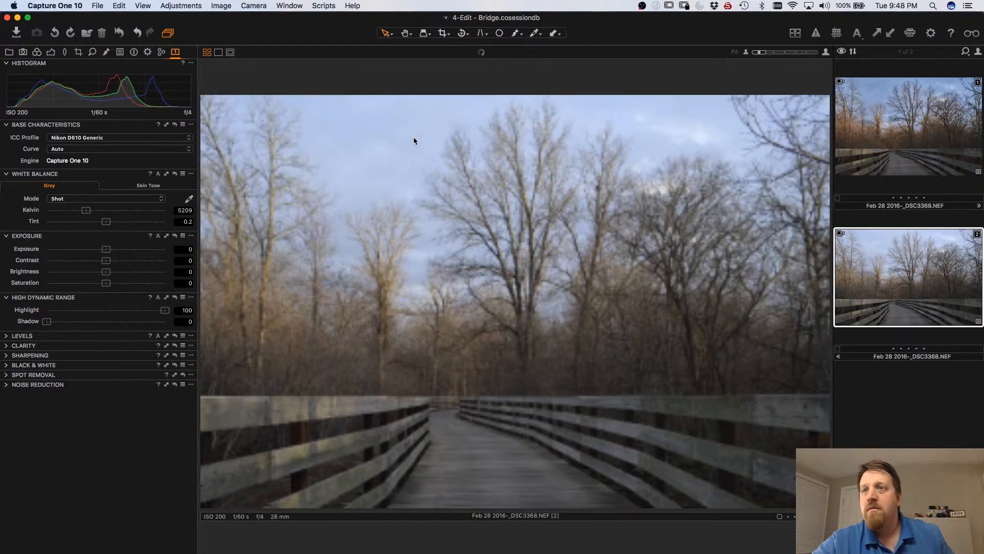
{"action": "key", "text": "F2"}
{"action": "key", "text": "F2"}
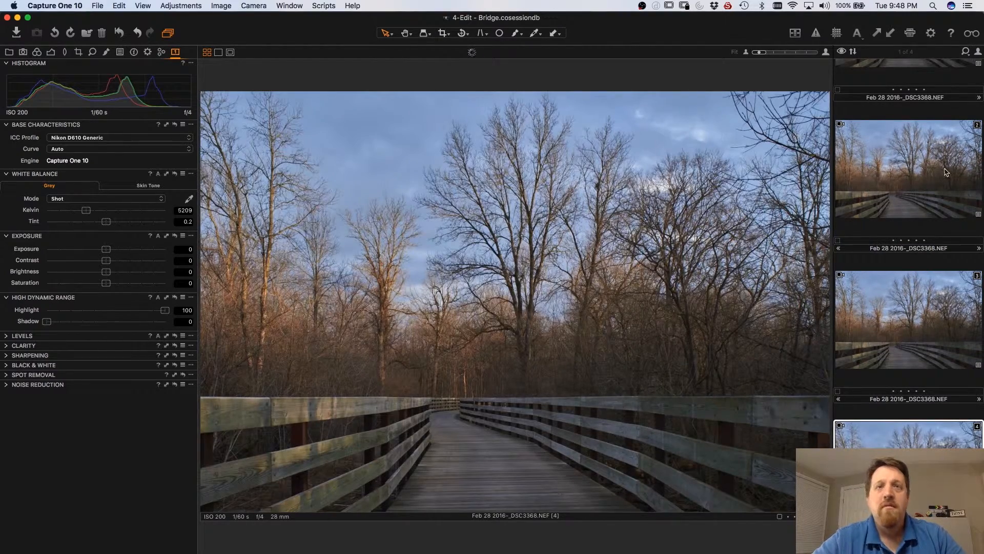
{"action": "scroll", "coordinate": [945, 172], "scroll_direction": "up", "scroll_amount": 3}
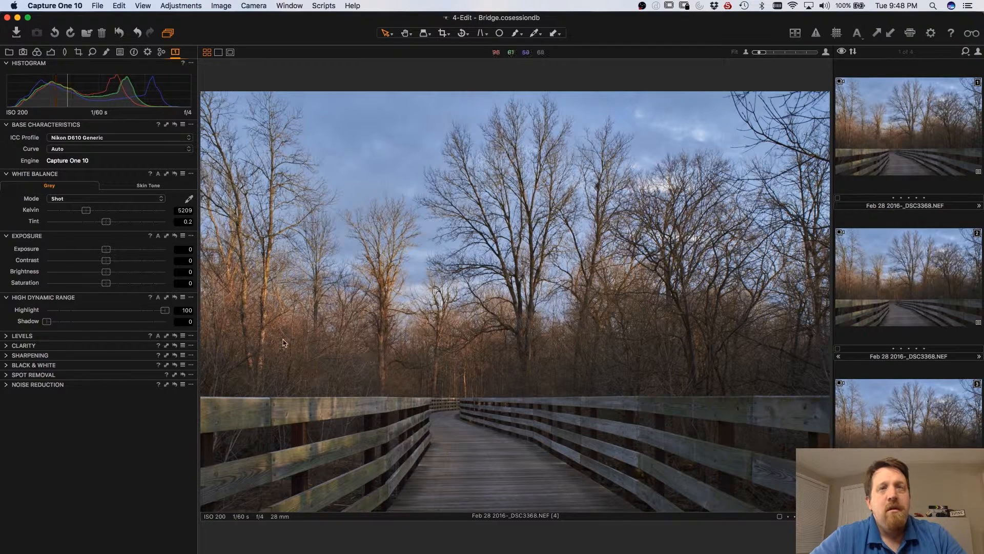
- Try the Cloudy and Shade white balance presets on the fourth variant, and a Kelvin value of 7069
{"action": "left_click", "coordinate": [84, 201]}
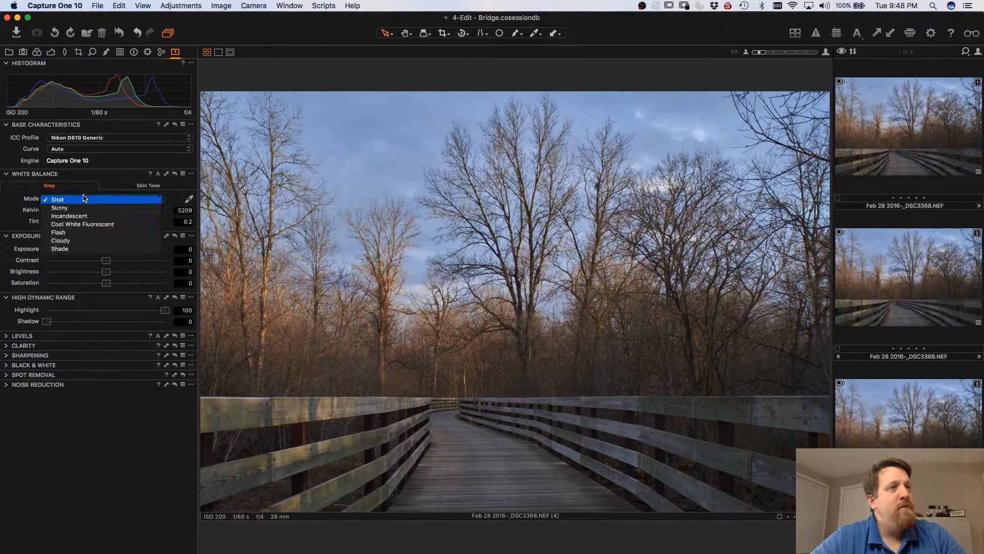
{"action": "left_click", "coordinate": [84, 240]}
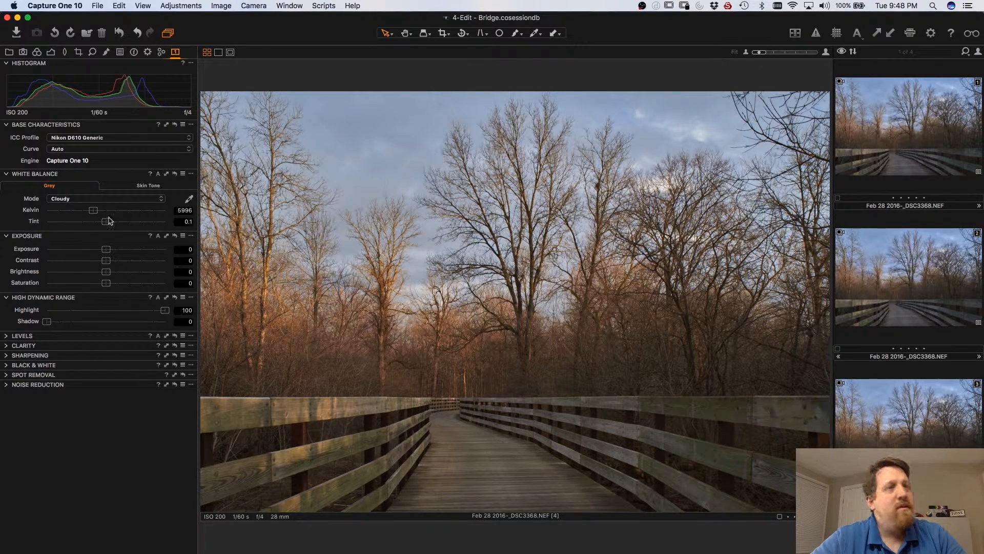
{"action": "left_click", "coordinate": [88, 199]}
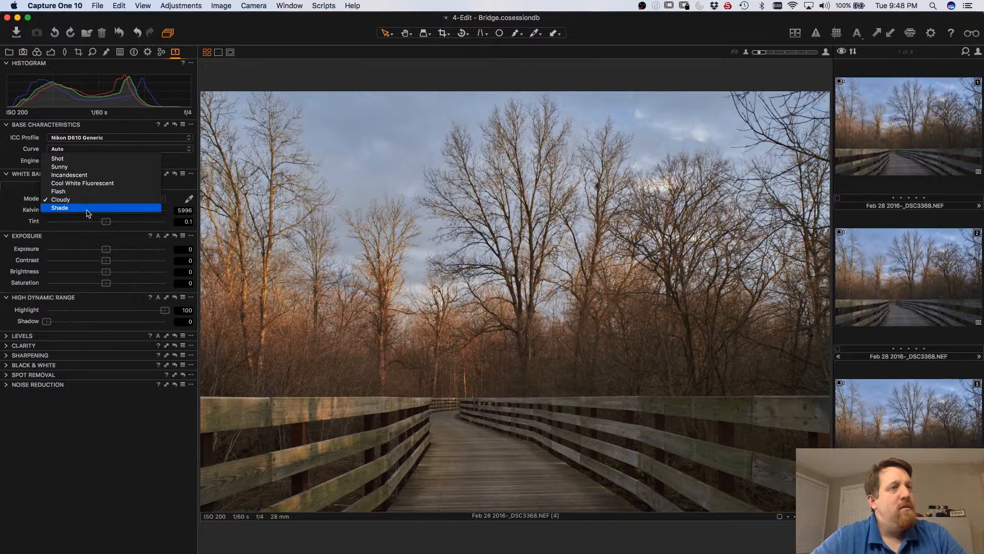
{"action": "left_click", "coordinate": [88, 208]}
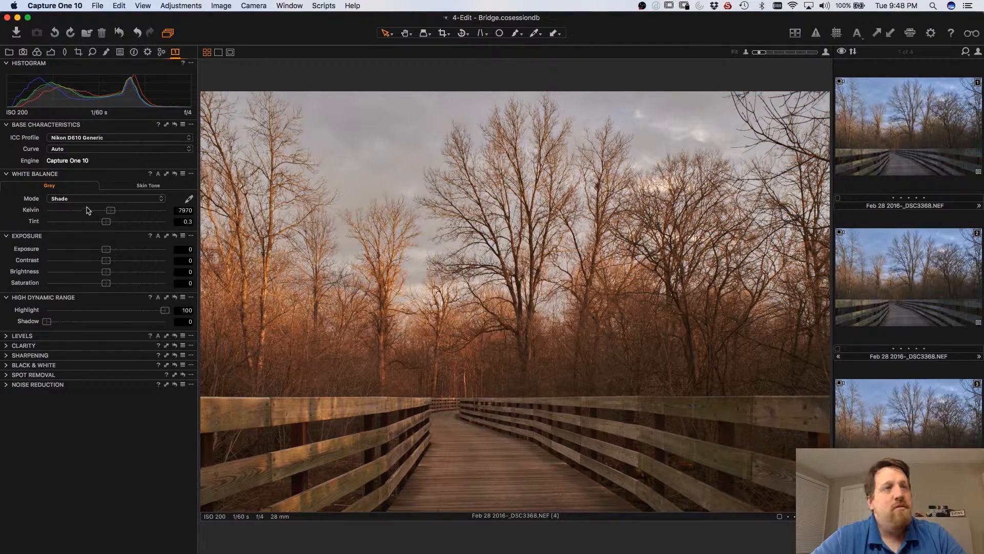
{"action": "left_click_drag", "start_coordinate": [110, 211], "coordinate": [103, 215]}
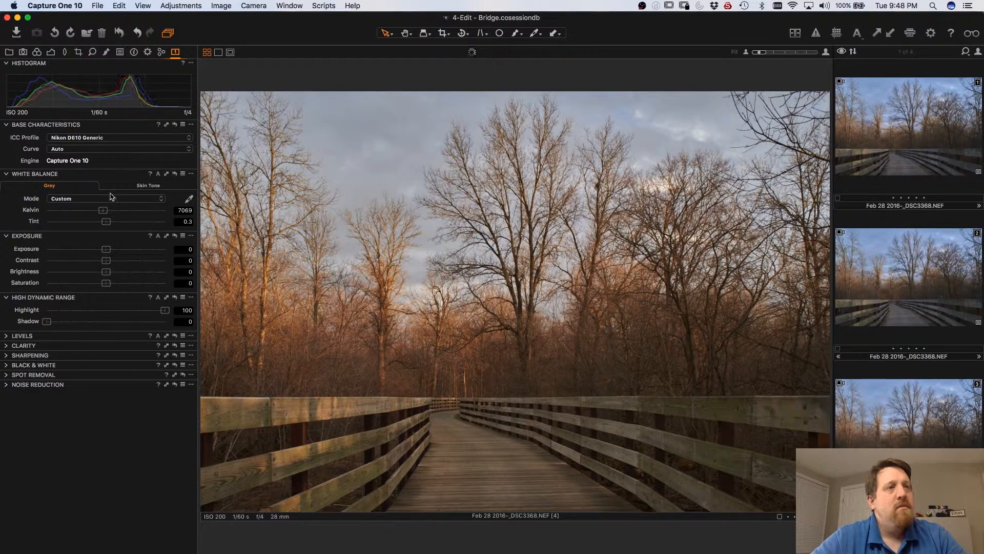
- Start from the Cloudy white balance and raise Kelvin to 7063, and set the High Dynamic Range shadow to 11
{"action": "left_click", "coordinate": [111, 198]}
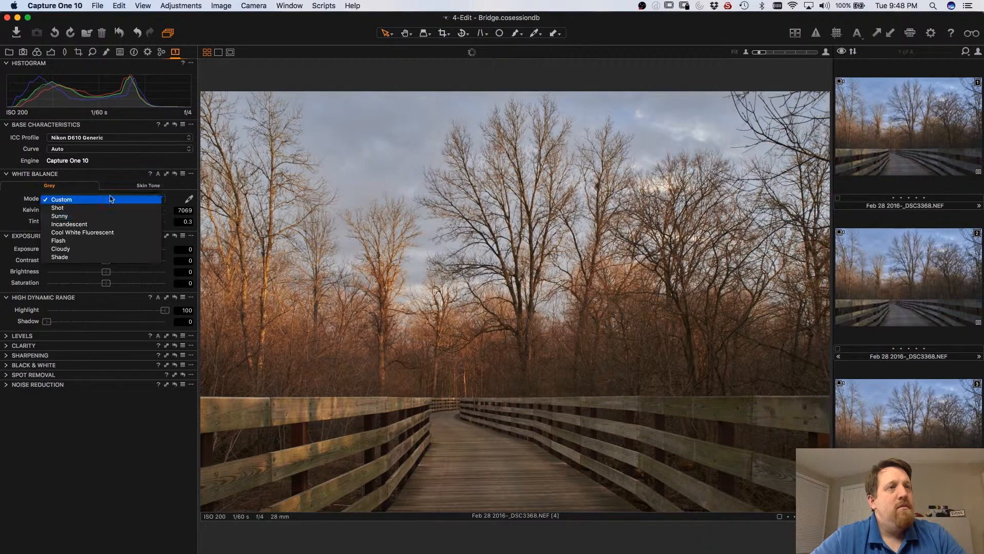
{"action": "left_click", "coordinate": [108, 248]}
{"action": "left_click", "coordinate": [118, 198]}
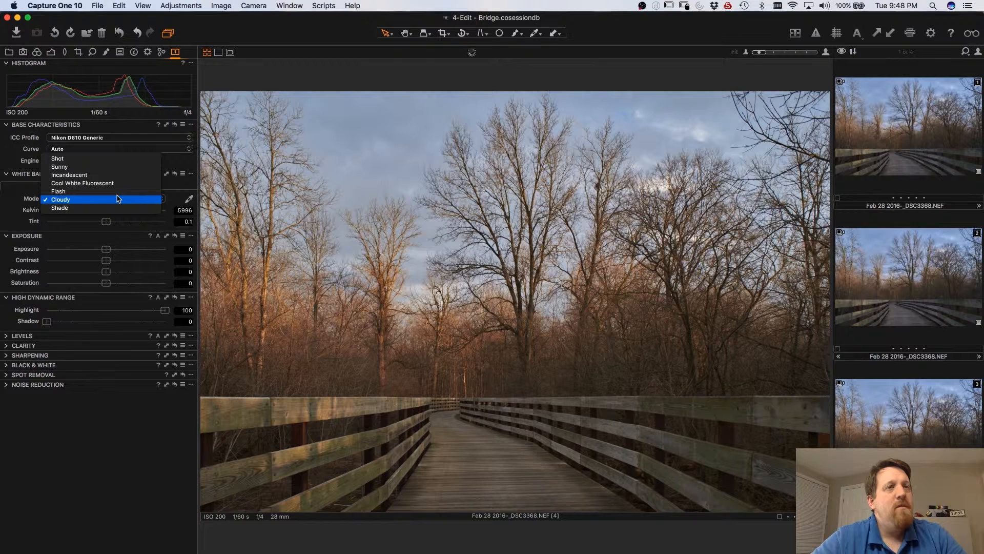
{"action": "left_click", "coordinate": [119, 200]}
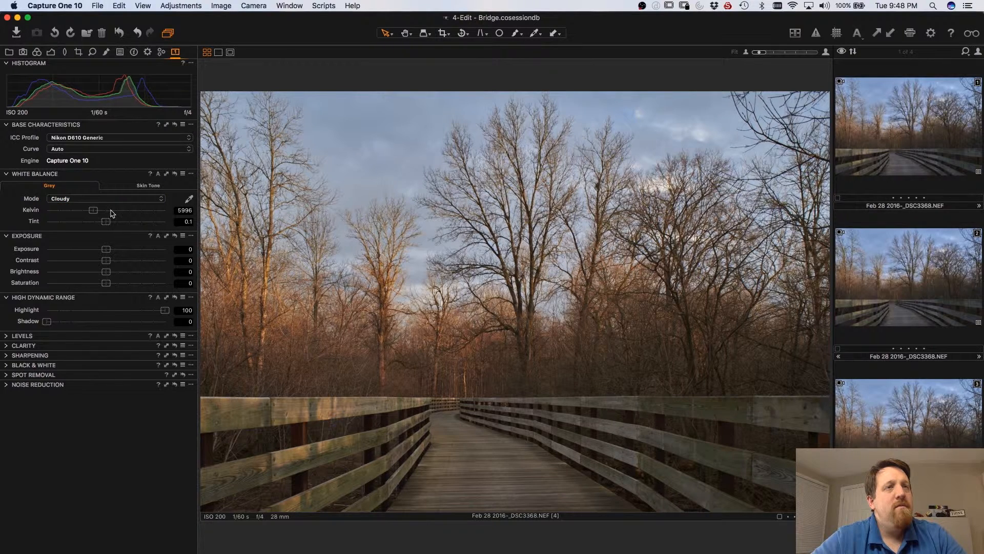
{"action": "left_click", "coordinate": [103, 210]}
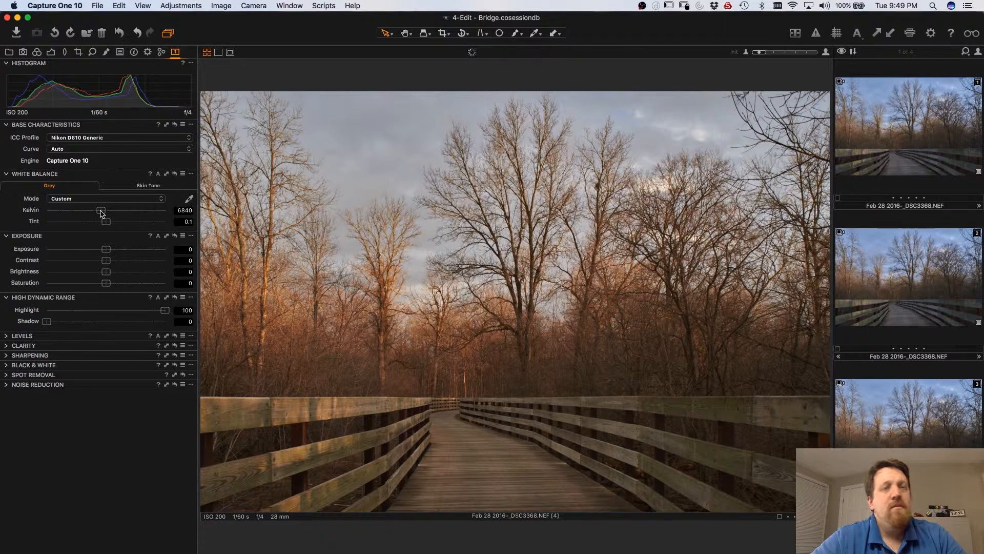
{"action": "left_click_drag", "start_coordinate": [101, 213], "coordinate": [103, 211]}
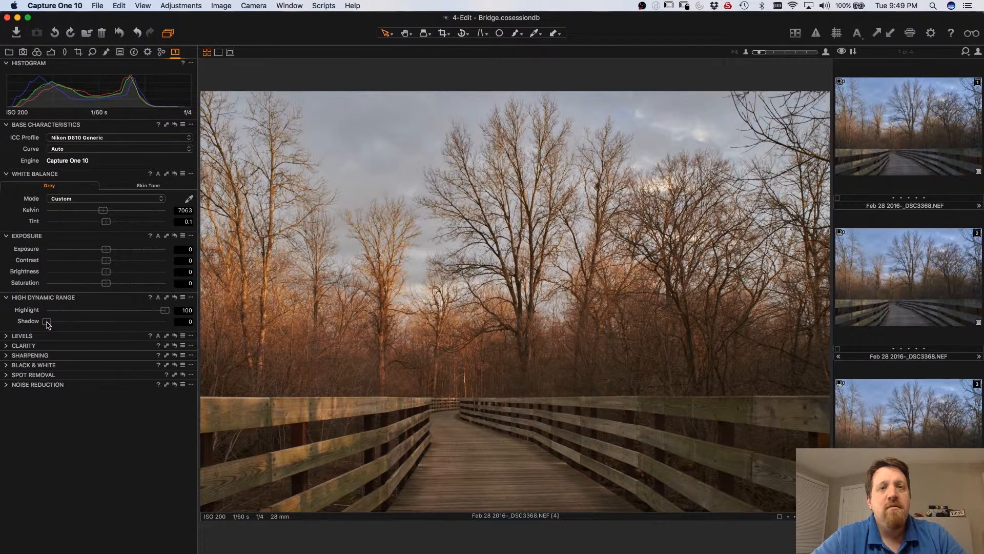
{"action": "left_click_drag", "start_coordinate": [47, 324], "coordinate": [61, 326]}
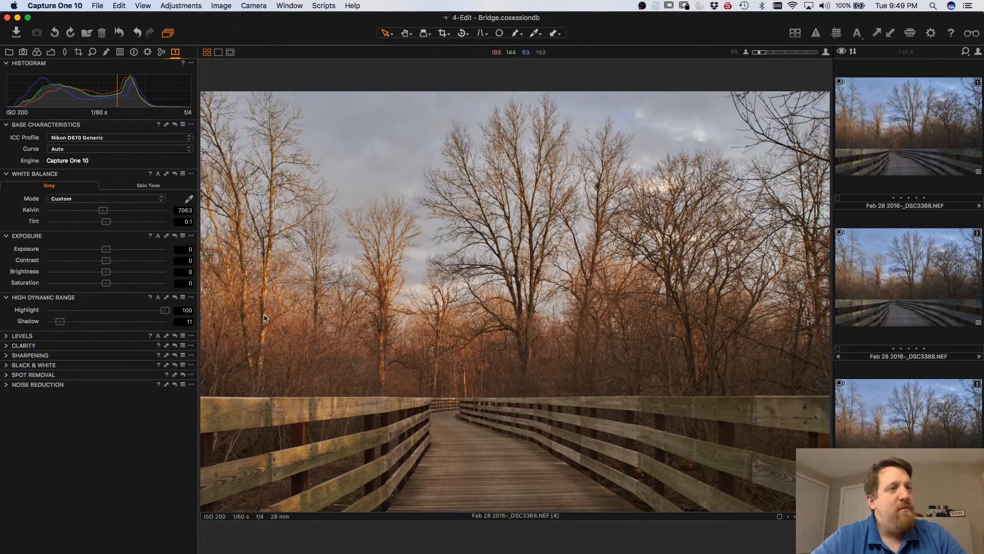
- Choose the green range in the basic Color Editor, shift both its boundaries toward yellow, and preview the selected color range in the photo
{"action": "left_click", "coordinate": [37, 52]}
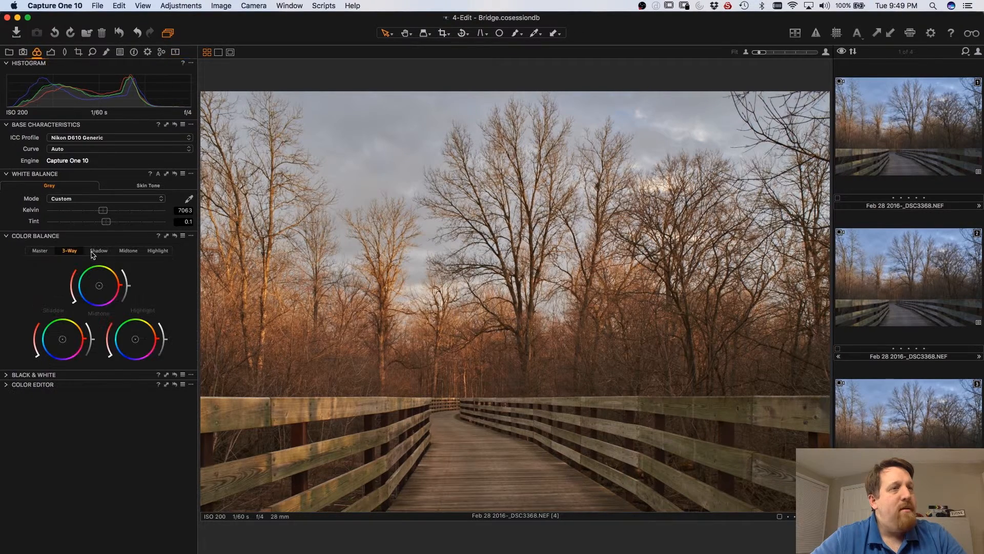
{"action": "left_click", "coordinate": [6, 384]}
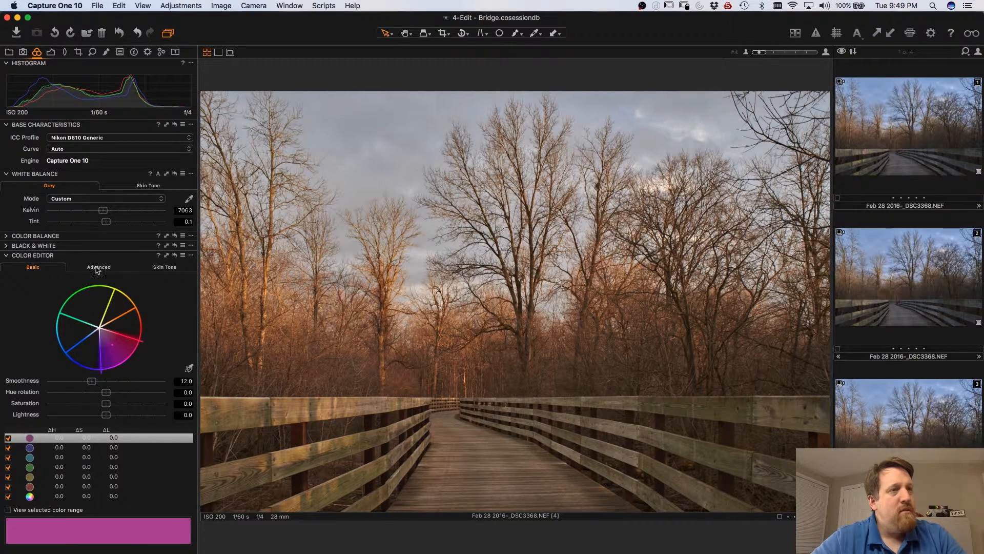
{"action": "left_click", "coordinate": [97, 268]}
{"action": "left_click", "coordinate": [31, 268]}
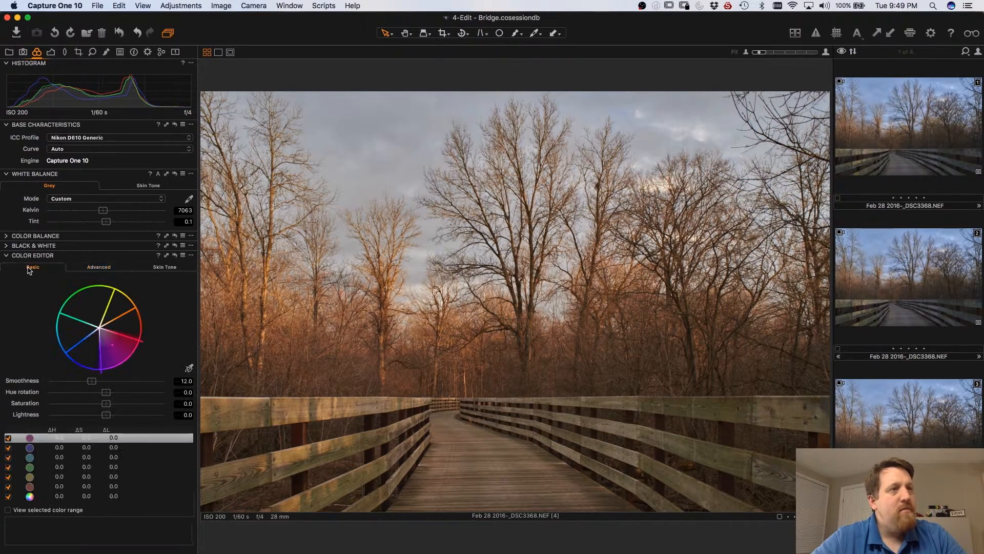
{"action": "left_click", "coordinate": [86, 304]}
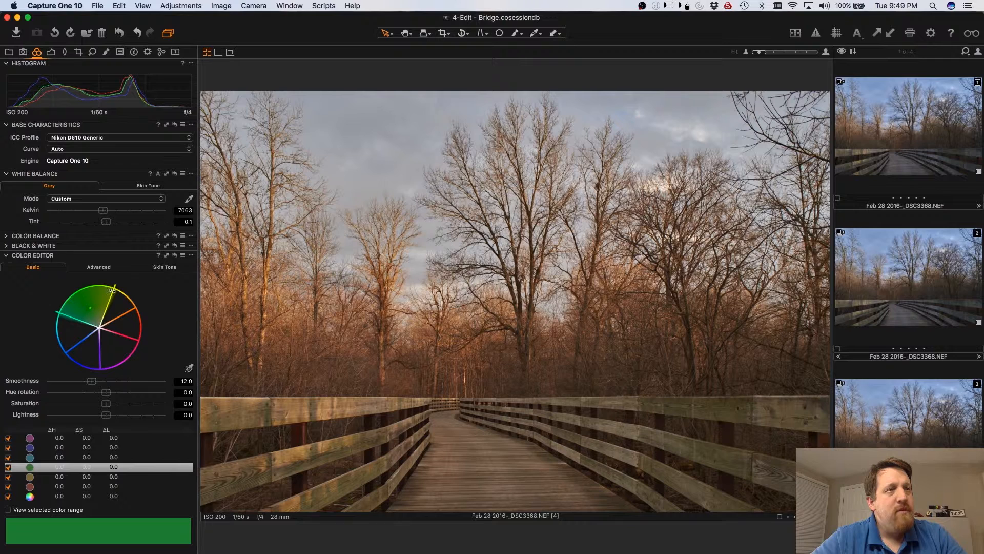
{"action": "left_click_drag", "start_coordinate": [115, 290], "coordinate": [120, 290]}
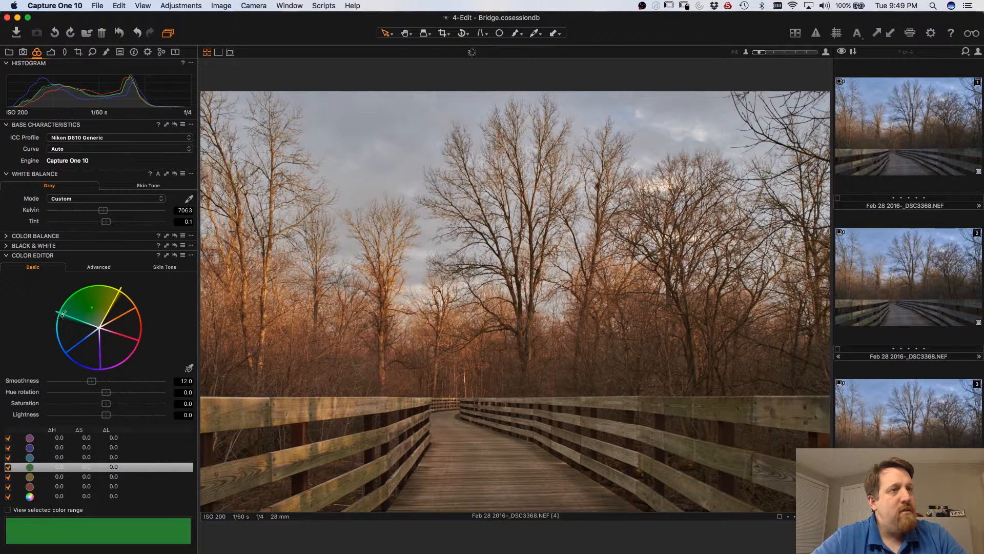
{"action": "mouse_move", "coordinate": [62, 313]}
{"action": "left_mouse_down"}
{"action": "mouse_move", "coordinate": [70, 297]}
{"action": "mouse_move", "coordinate": [61, 303]}
{"action": "left_mouse_up"}
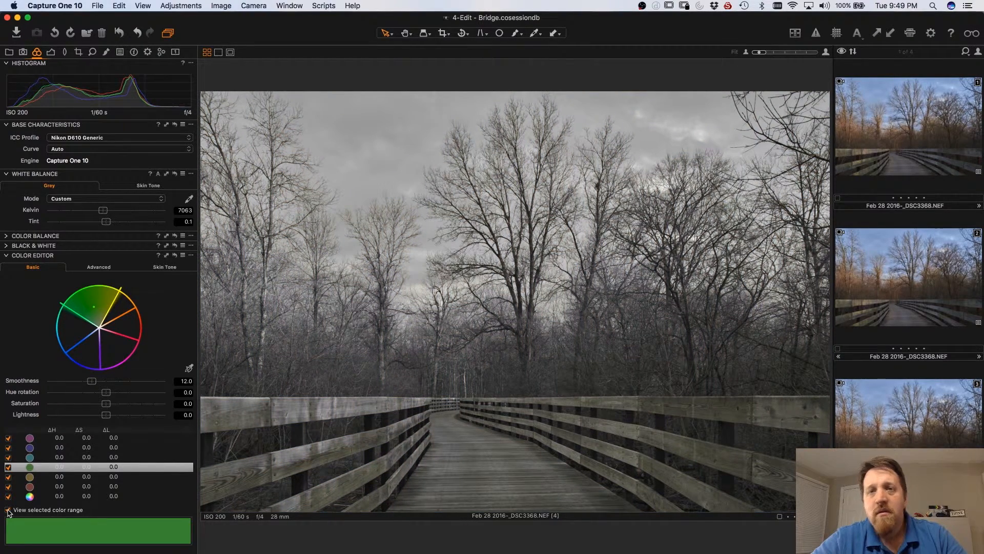
{"action": "left_click", "coordinate": [8, 510]}
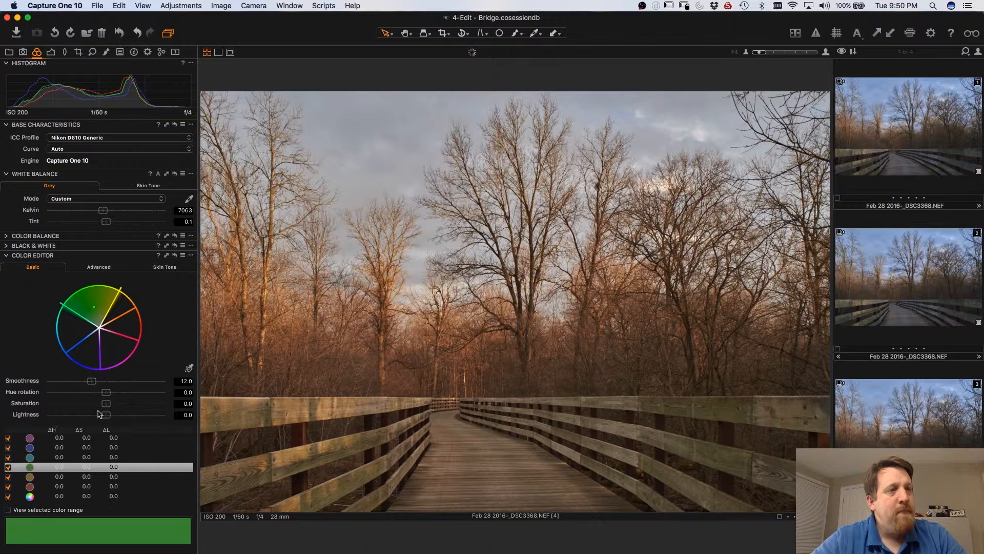
- Try the green range's saturation at 80, and reduce it to -33.3 to mute the green on the railings
{"action": "left_click_drag", "start_coordinate": [107, 404], "coordinate": [167, 408]}
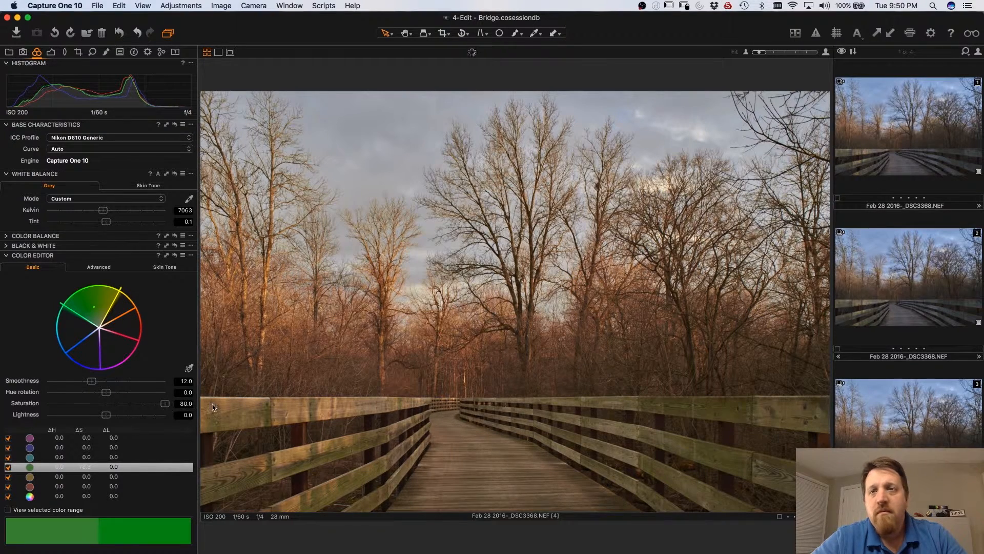
{"action": "left_click_drag", "start_coordinate": [162, 410], "coordinate": [82, 404]}
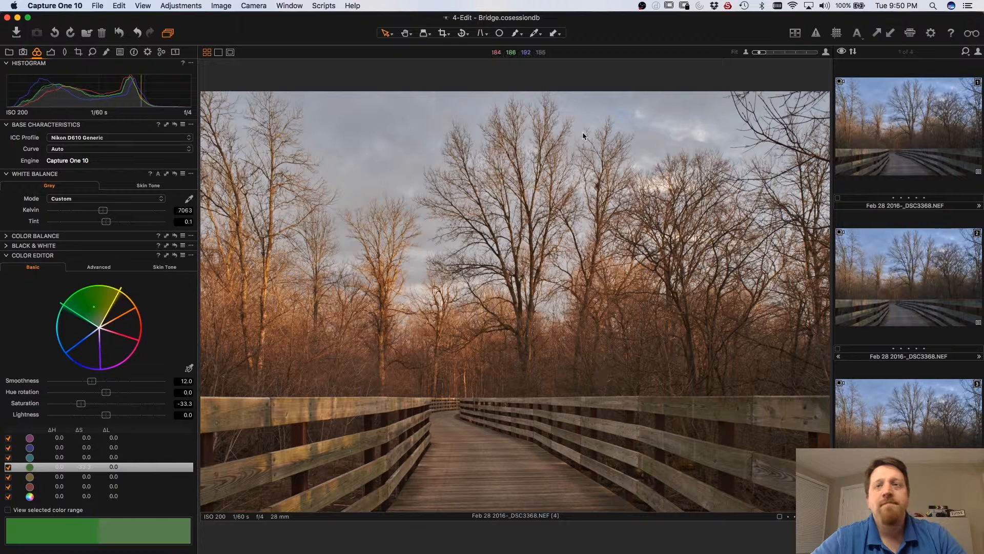
- Crop the photo to a 4 x 5 ratio at full height, trimming a narrow strip from its left side and a wider one from its right
{"action": "left_click", "coordinate": [444, 35]}
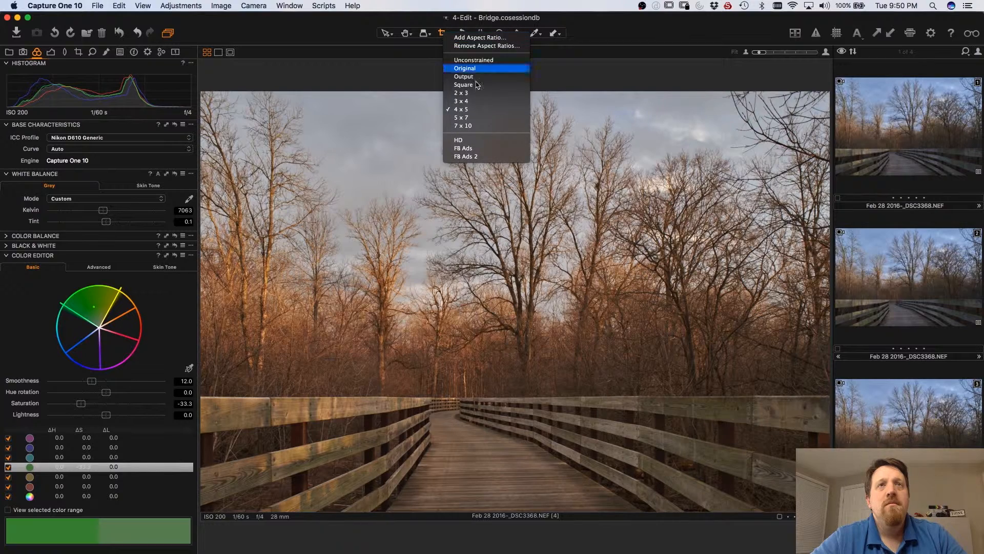
{"action": "left_click", "coordinate": [475, 109]}
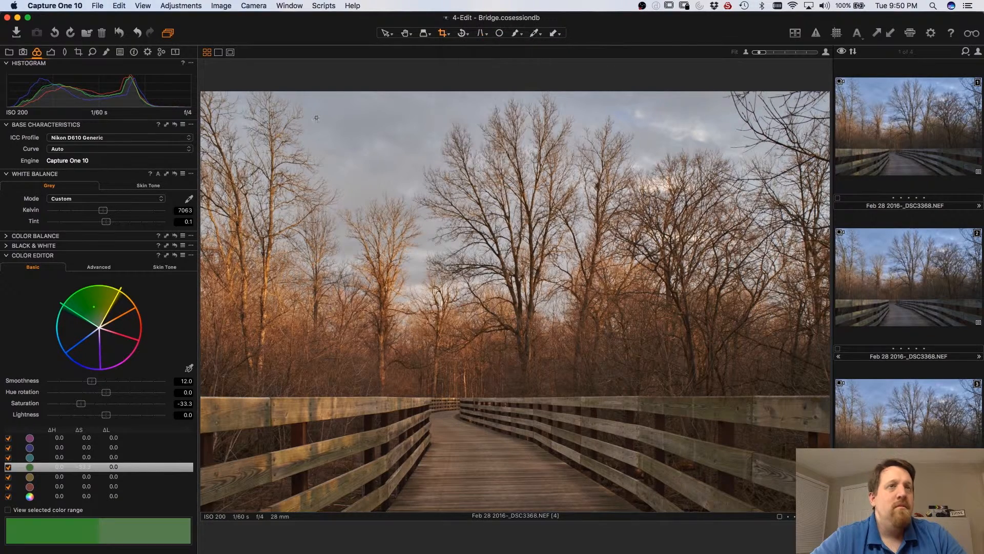
{"action": "left_click_drag", "start_coordinate": [237, 104], "coordinate": [747, 512]}
{"action": "left_click", "coordinate": [813, 408]}
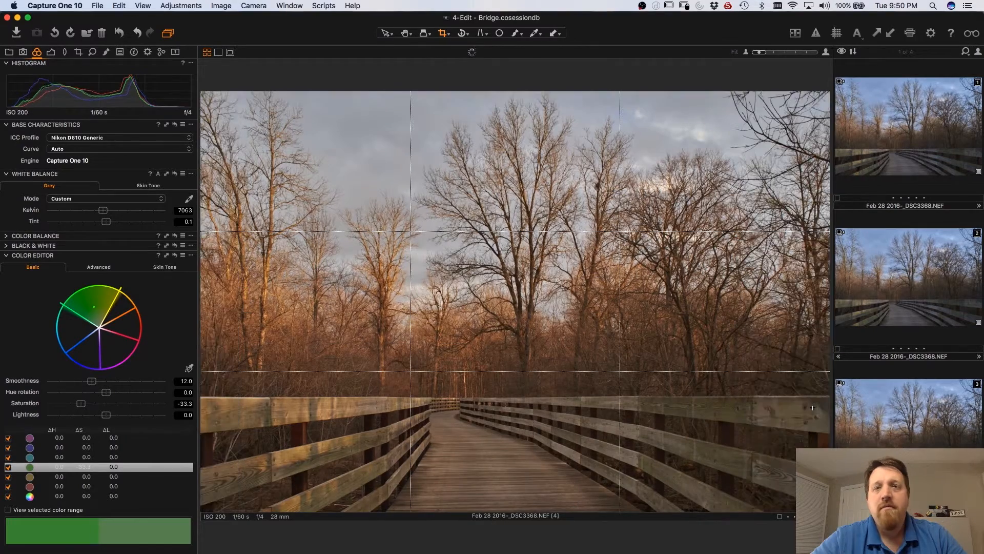
{"action": "left_click", "coordinate": [812, 408]}
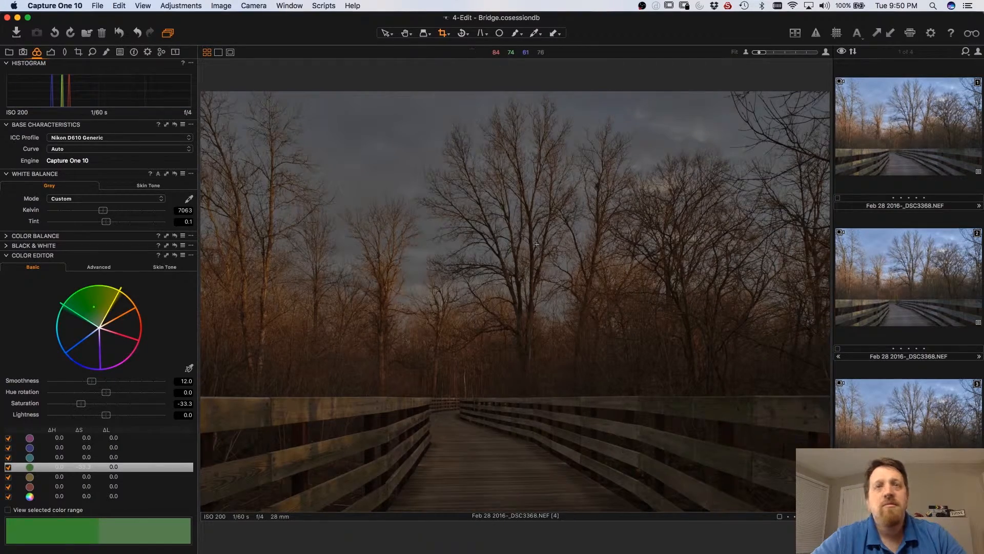
{"action": "left_click_drag", "start_coordinate": [330, 178], "coordinate": [747, 512]}
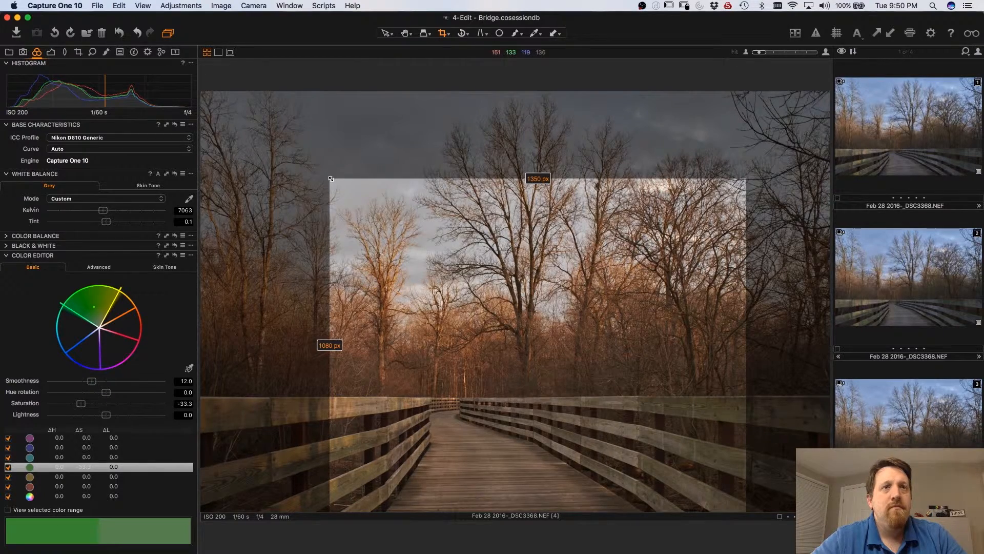
{"action": "left_click_drag", "start_coordinate": [331, 179], "coordinate": [221, 91]}
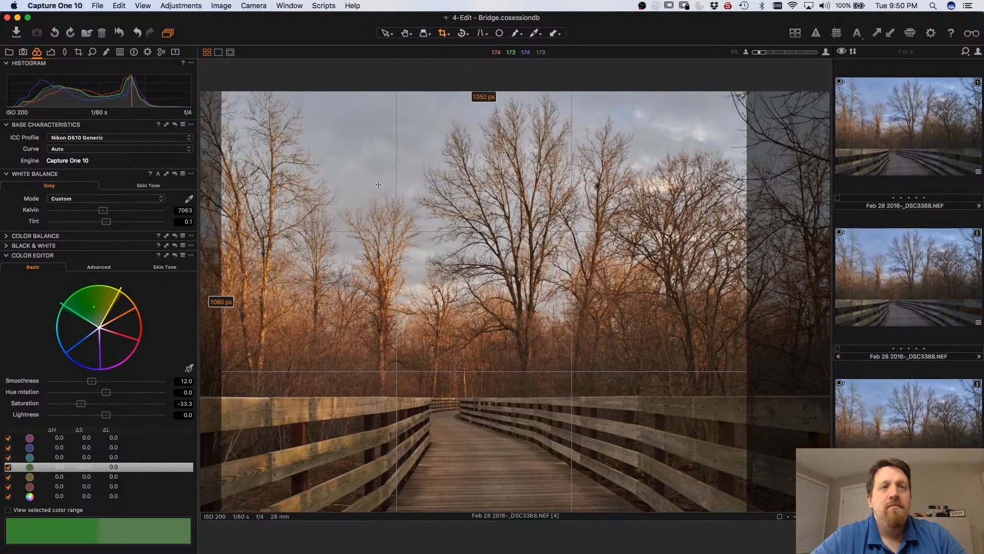
{"action": "mouse_move", "coordinate": [378, 185]}
{"action": "left_mouse_down"}
{"action": "mouse_move", "coordinate": [393, 188]}
{"action": "mouse_move", "coordinate": [369, 188]}
{"action": "left_mouse_up"}
{"action": "mouse_move", "coordinate": [369, 187]}
{"action": "left_mouse_down"}
{"action": "mouse_move", "coordinate": [394, 189]}
{"action": "mouse_move", "coordinate": [364, 191]}
{"action": "left_mouse_up"}
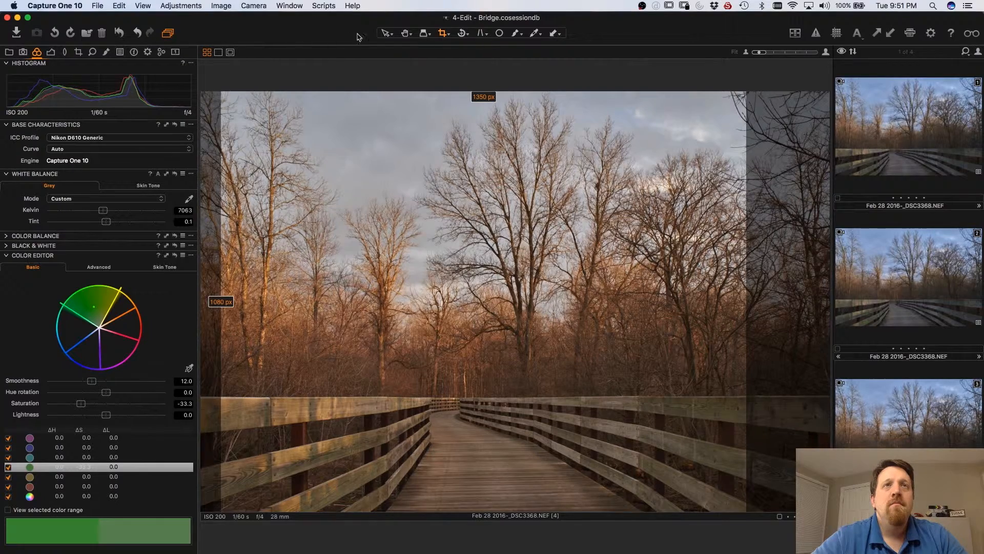
{"action": "left_click", "coordinate": [386, 34]}
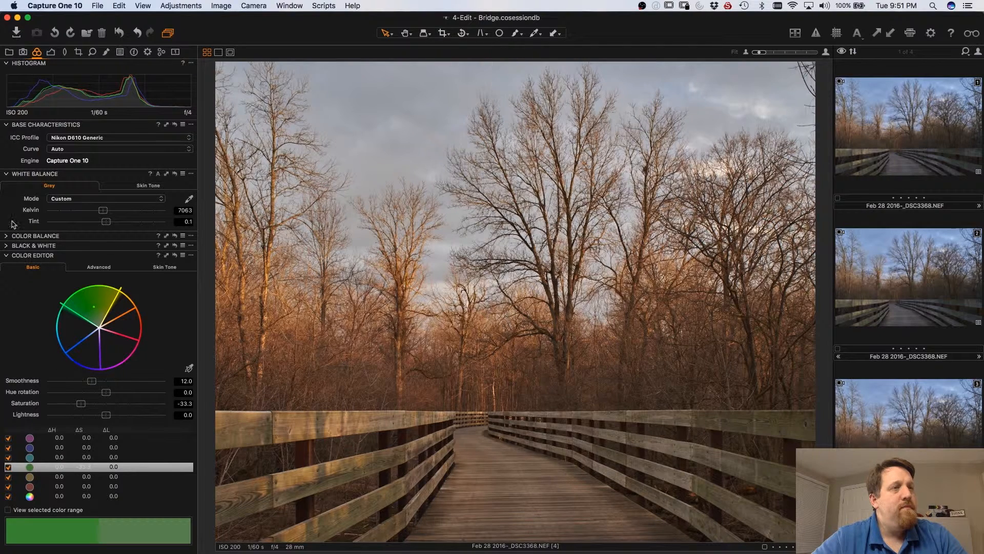
- Set the High Dynamic Range shadow to 21 and raise the Natural-method clarity to 20
{"action": "left_click", "coordinate": [175, 53]}
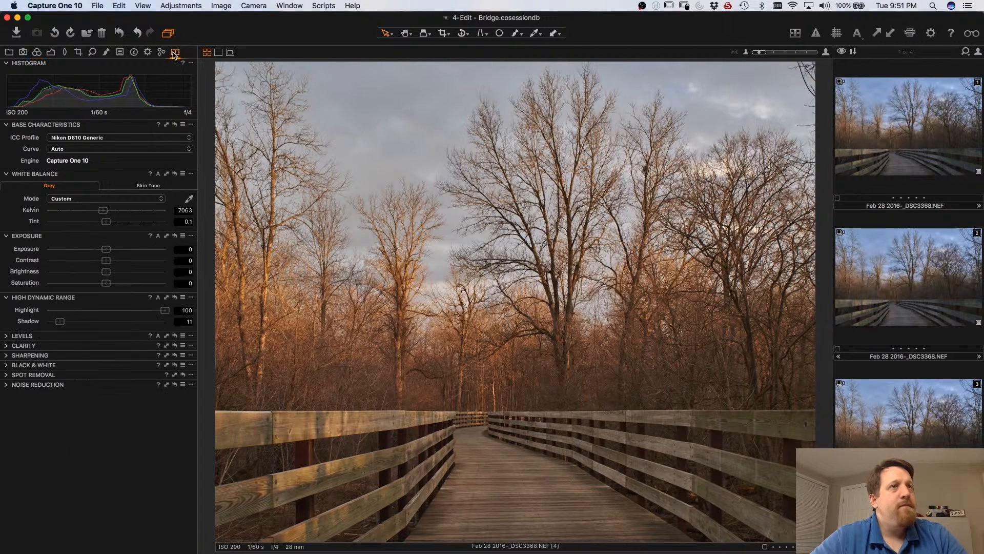
{"action": "left_click_drag", "start_coordinate": [60, 321], "coordinate": [75, 322]}
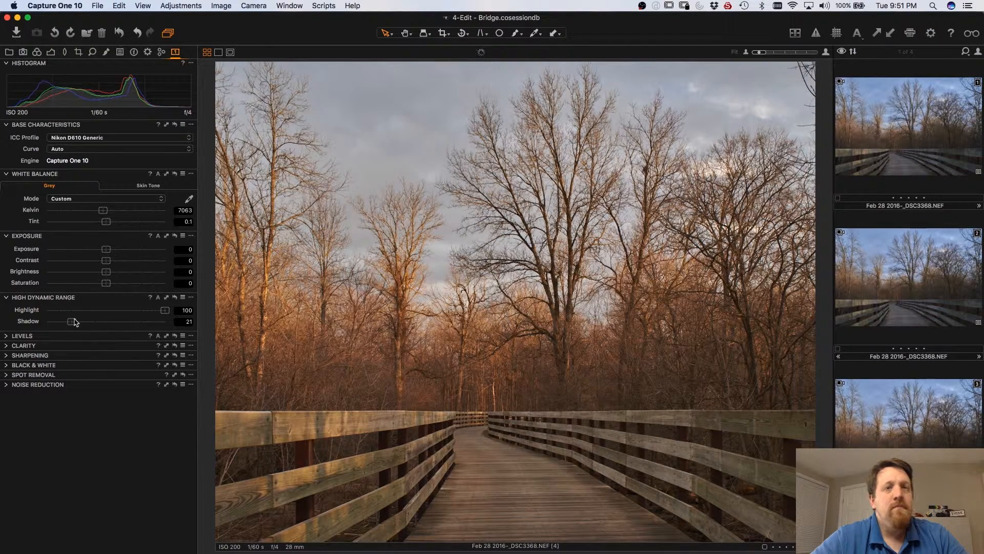
{"action": "left_click", "coordinate": [6, 345]}
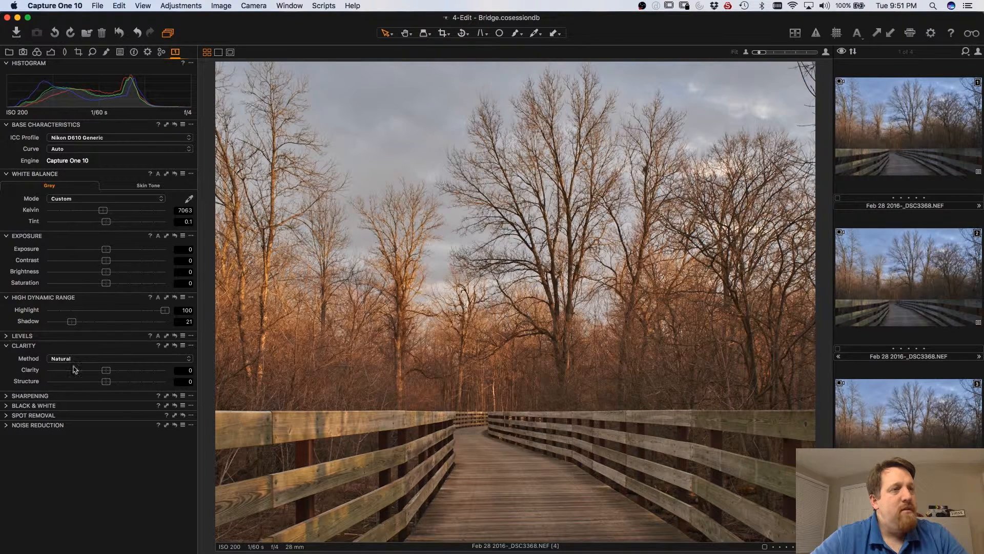
{"action": "left_click_drag", "start_coordinate": [106, 371], "coordinate": [118, 371]}
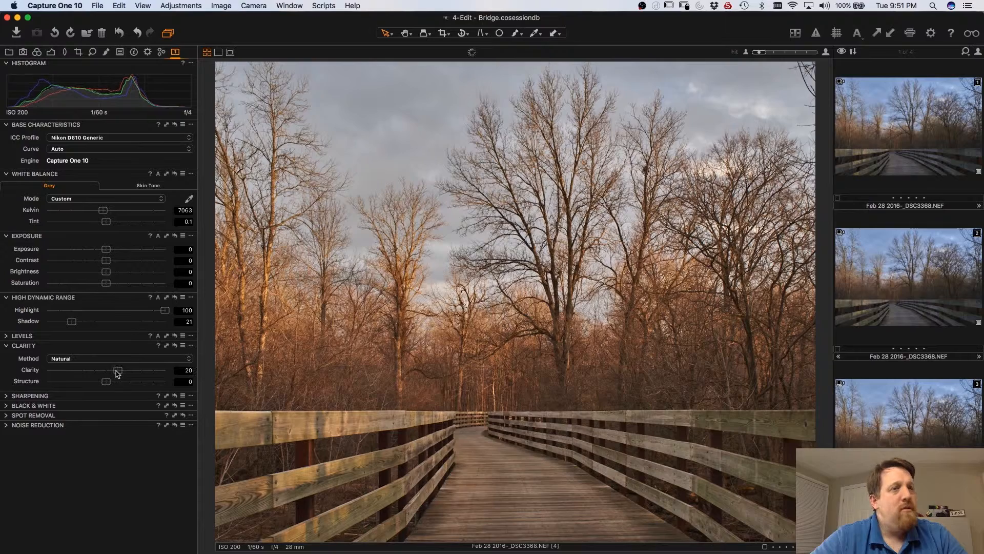
- Set the RGB levels' input black point to 6 and white point to 248, and raise the sharpening amount to 336
{"action": "left_click", "coordinate": [7, 336]}
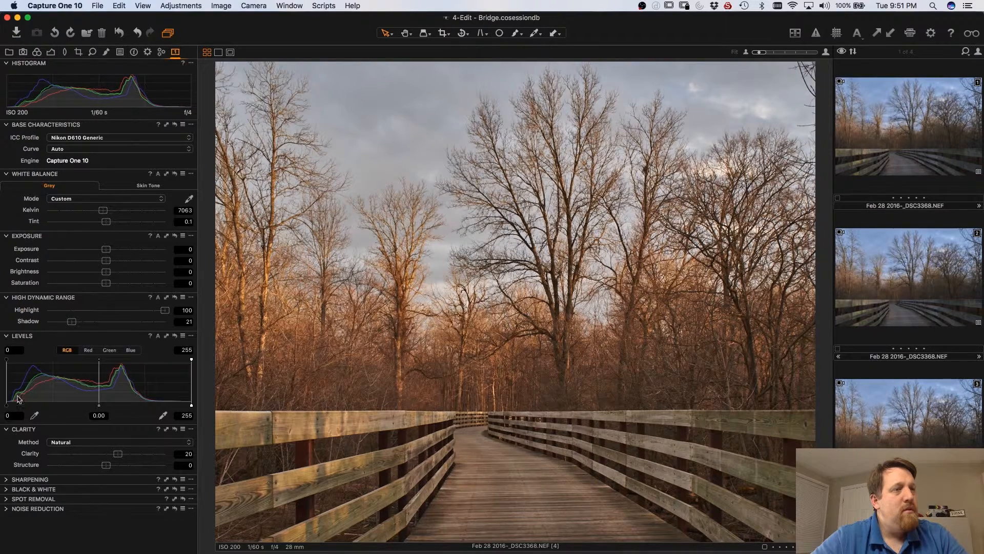
{"action": "left_click_drag", "start_coordinate": [7, 409], "coordinate": [11, 408]}
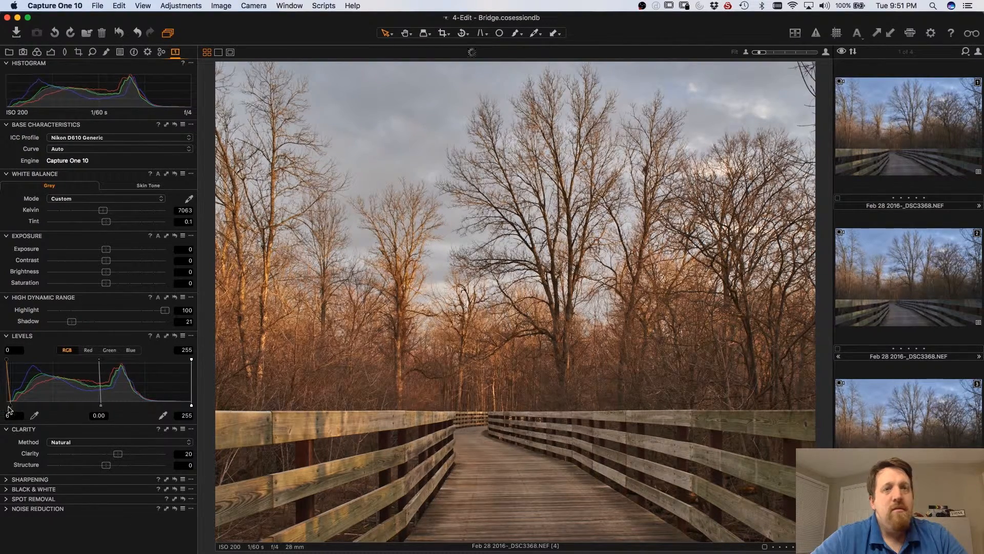
{"action": "left_click_drag", "start_coordinate": [192, 406], "coordinate": [188, 408]}
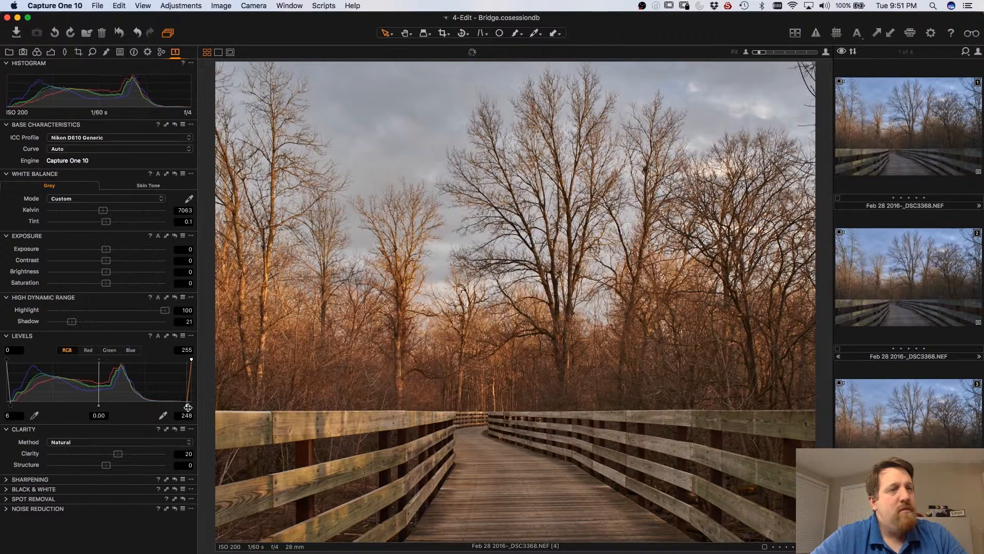
{"action": "left_click", "coordinate": [7, 480]}
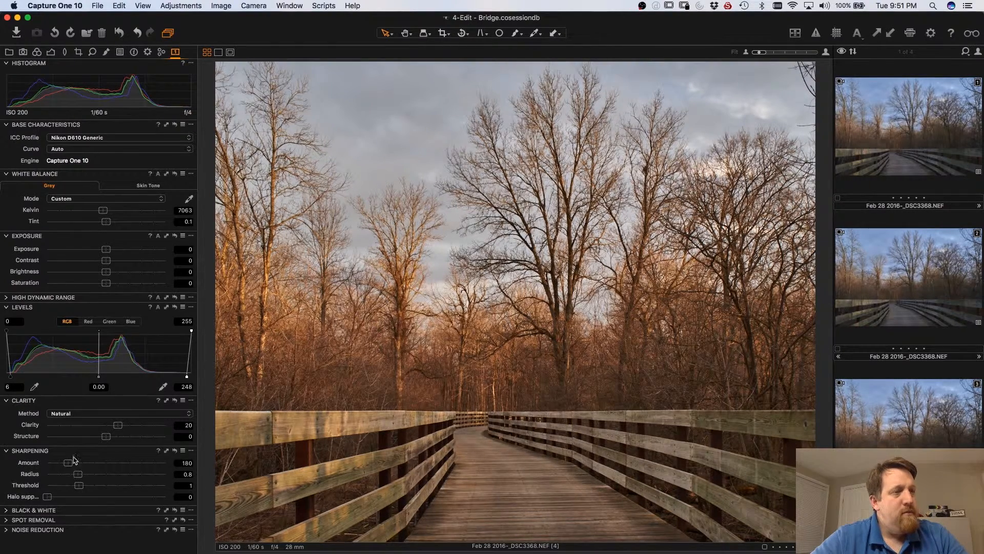
{"action": "left_click_drag", "start_coordinate": [69, 464], "coordinate": [89, 465]}
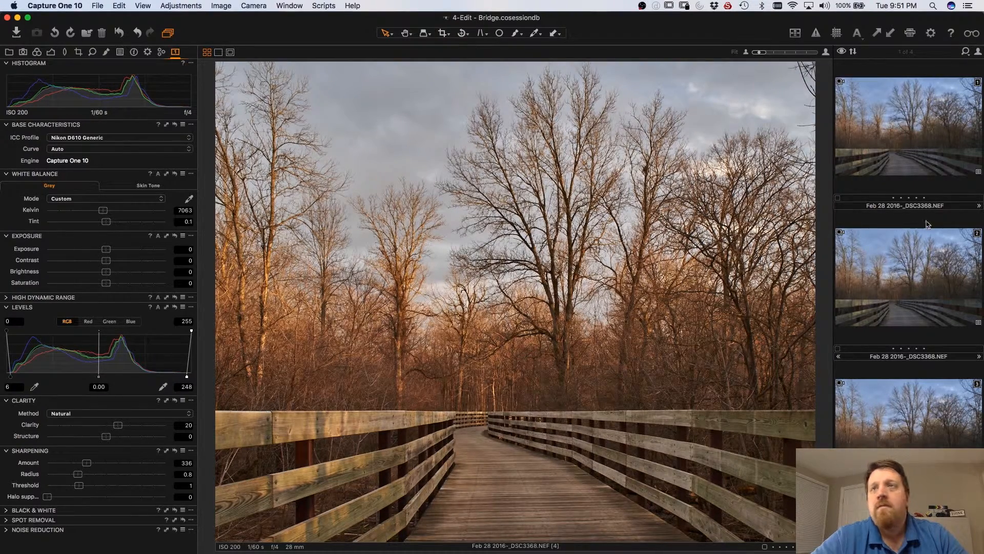
- Carry the finished color edit over to the first variant, and copy that variant's adjustments onto the second variant
{"action": "left_click", "coordinate": [883, 134]}
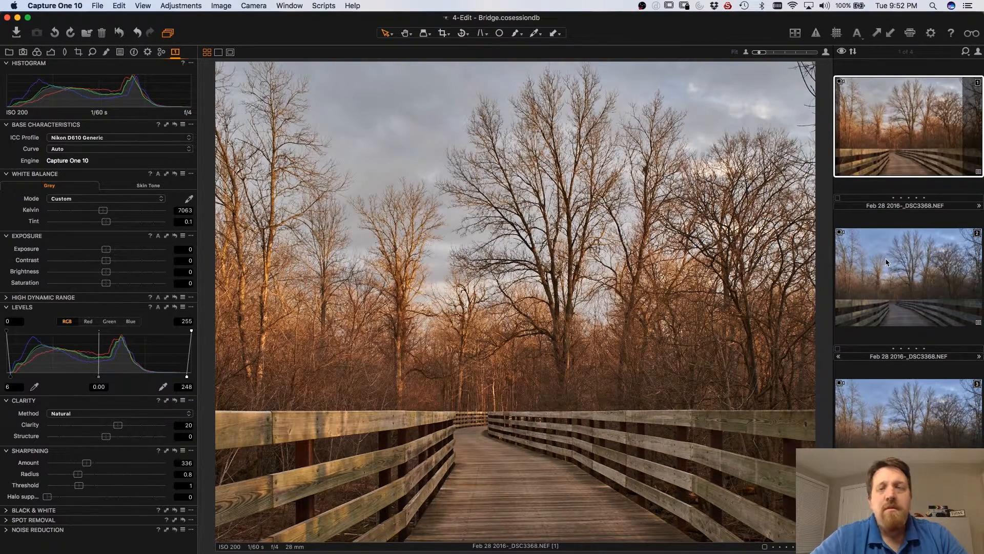
{"action": "left_click", "coordinate": [884, 279]}
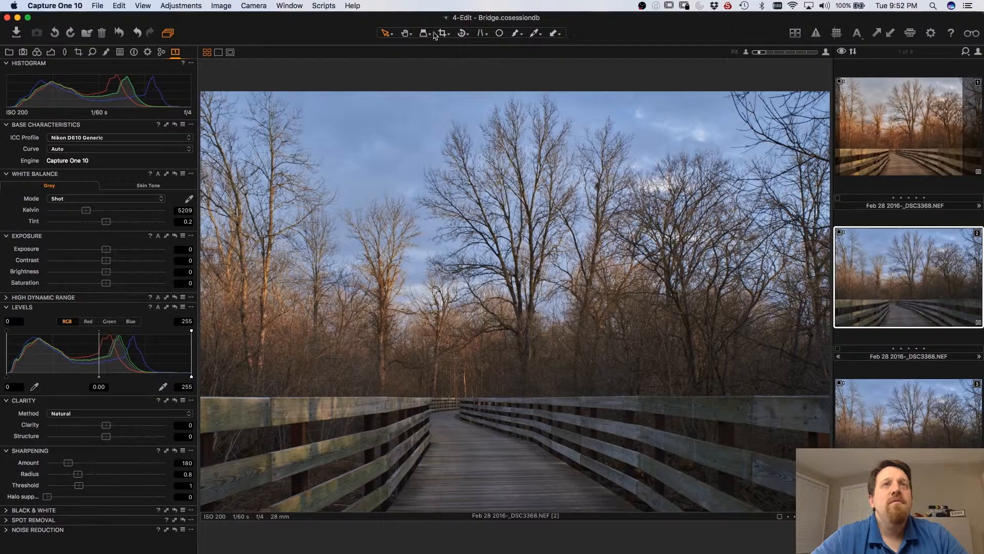
{"action": "right_click", "coordinate": [917, 126]}
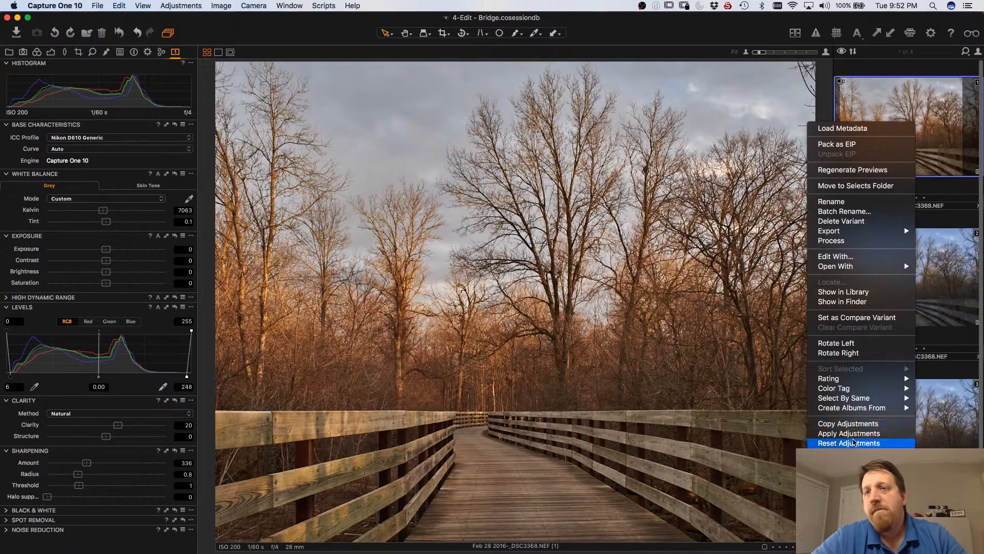
{"action": "left_click", "coordinate": [855, 427]}
{"action": "right_click", "coordinate": [898, 303]}
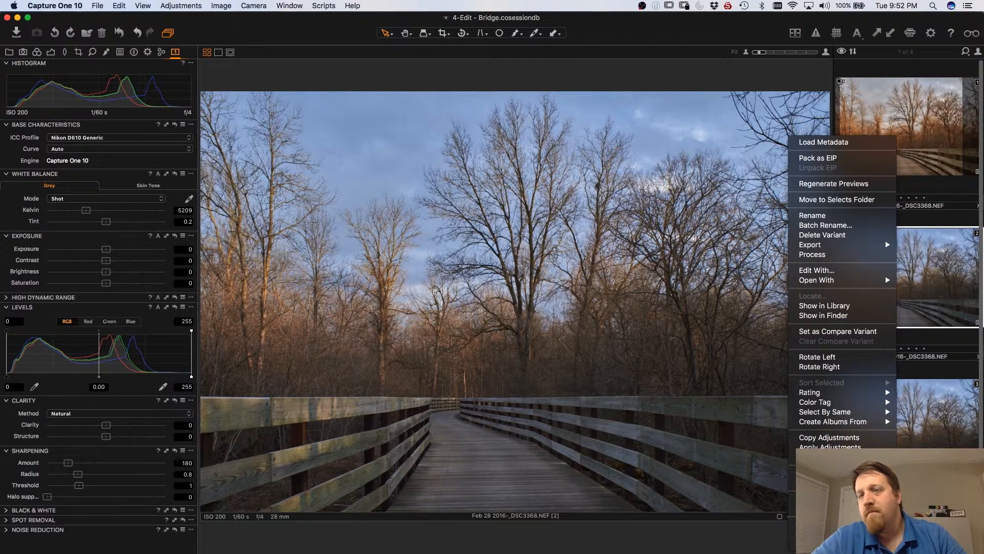
{"action": "left_click", "coordinate": [913, 283]}
{"action": "right_click", "coordinate": [912, 283]}
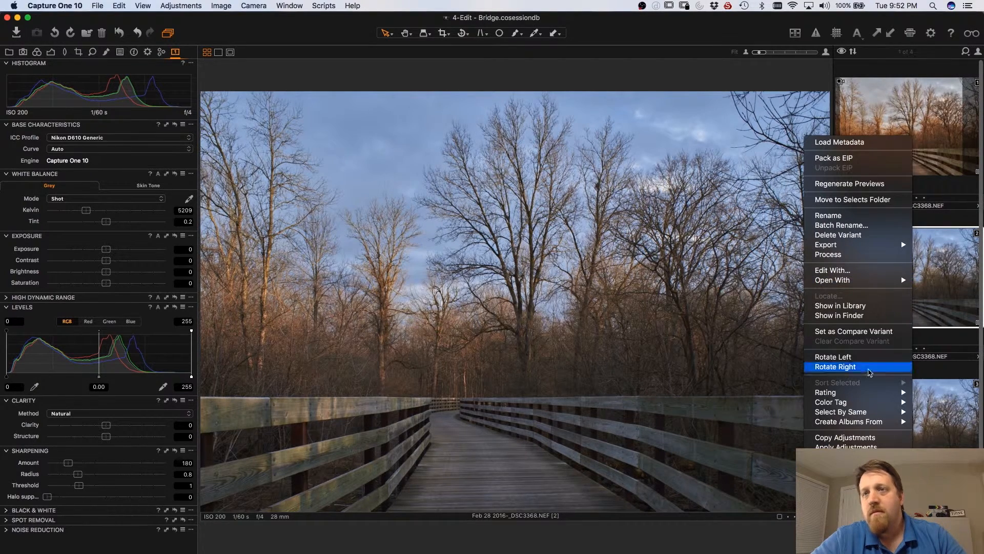
{"action": "mouse_move", "coordinate": [866, 413]}
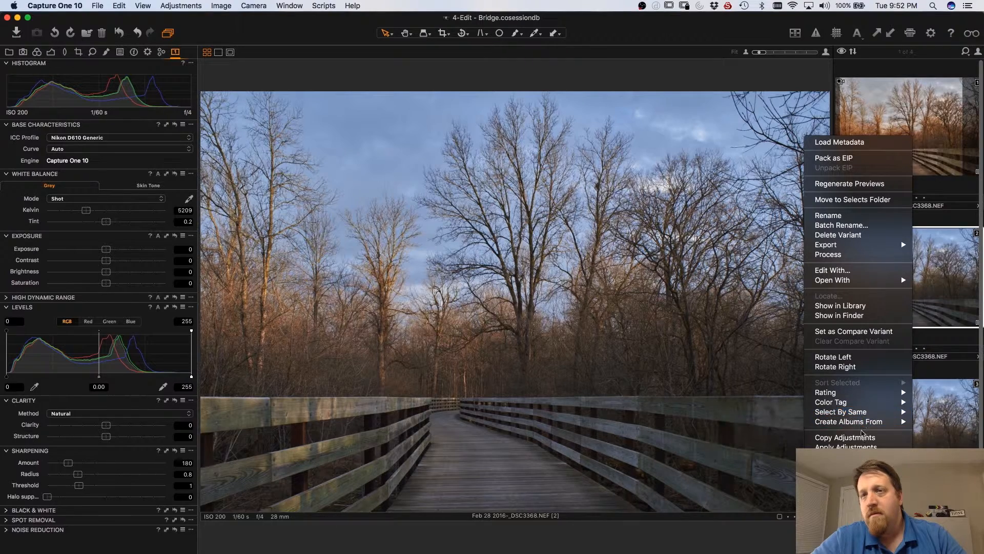
{"action": "left_click", "coordinate": [924, 436]}
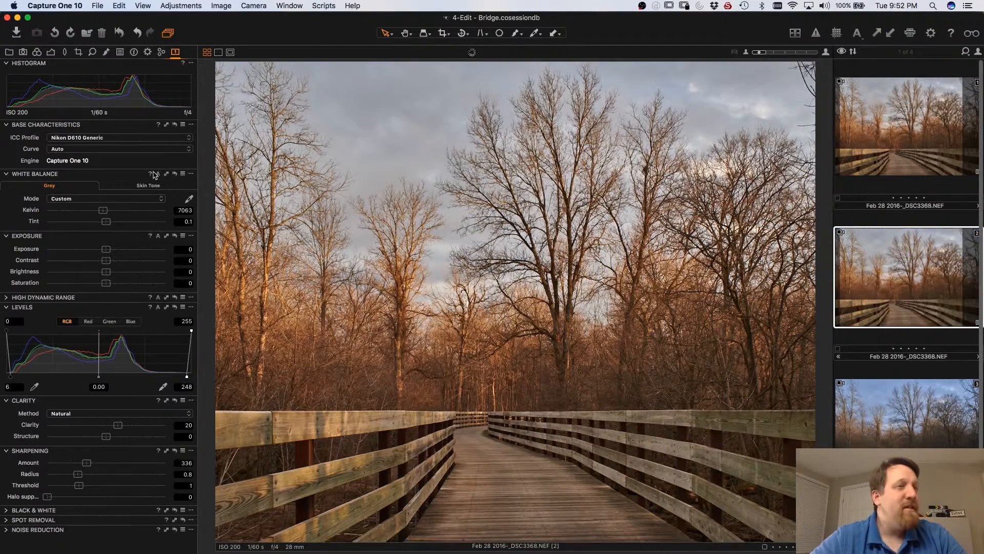
- Convert the second variant to black and white and set its contrast to 9
{"action": "left_click", "coordinate": [7, 511]}
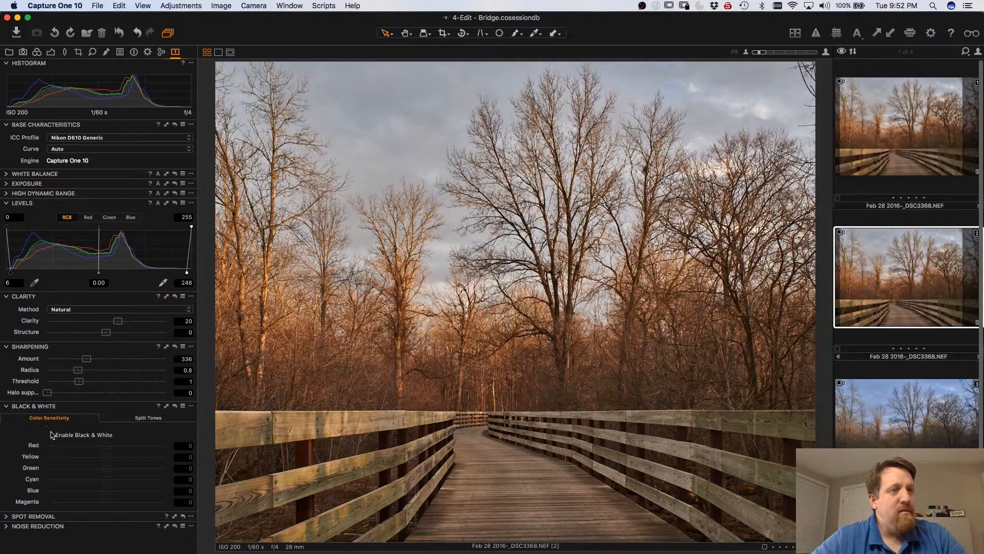
{"action": "left_click", "coordinate": [50, 435]}
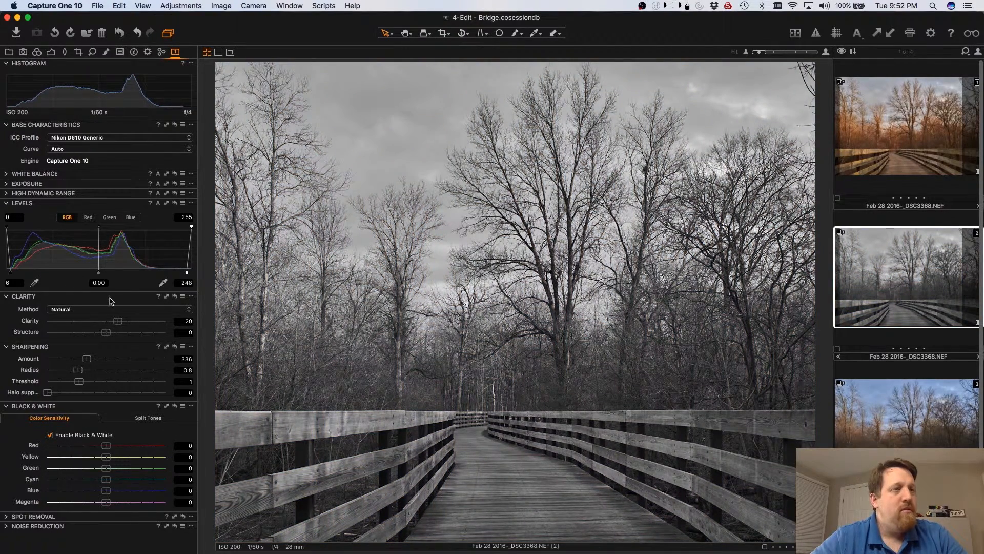
{"action": "left_click", "coordinate": [6, 185]}
{"action": "left_click_drag", "start_coordinate": [105, 168], "coordinate": [116, 171]}
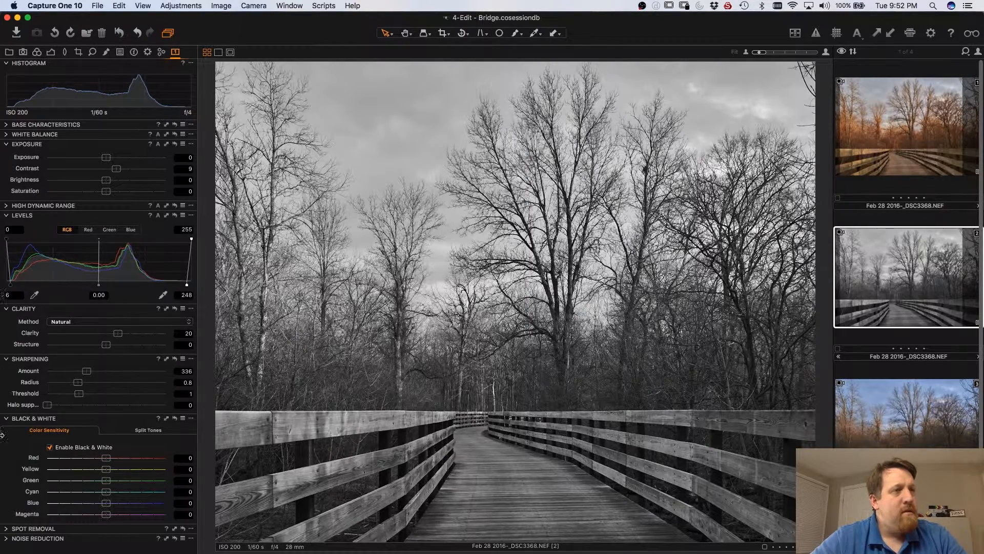
- Set the black-and-white variant's High Dynamic Range shadow to 30 and its RGB levels' input black point to 14
{"action": "left_click", "coordinate": [6, 206]}
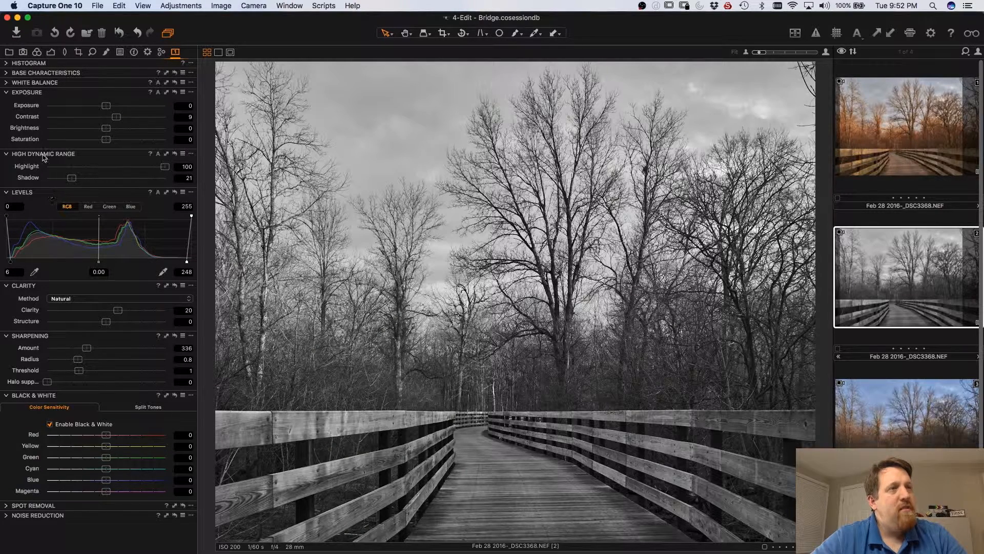
{"action": "mouse_move", "coordinate": [72, 179]}
{"action": "left_mouse_down"}
{"action": "mouse_move", "coordinate": [39, 182]}
{"action": "mouse_move", "coordinate": [82, 180]}
{"action": "left_mouse_up"}
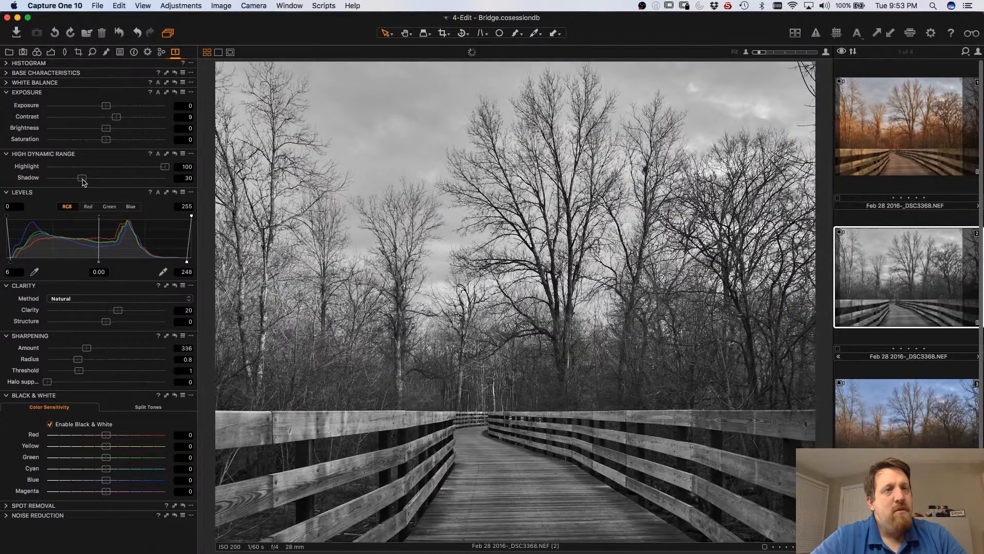
{"action": "left_click_drag", "start_coordinate": [11, 261], "coordinate": [15, 262]}
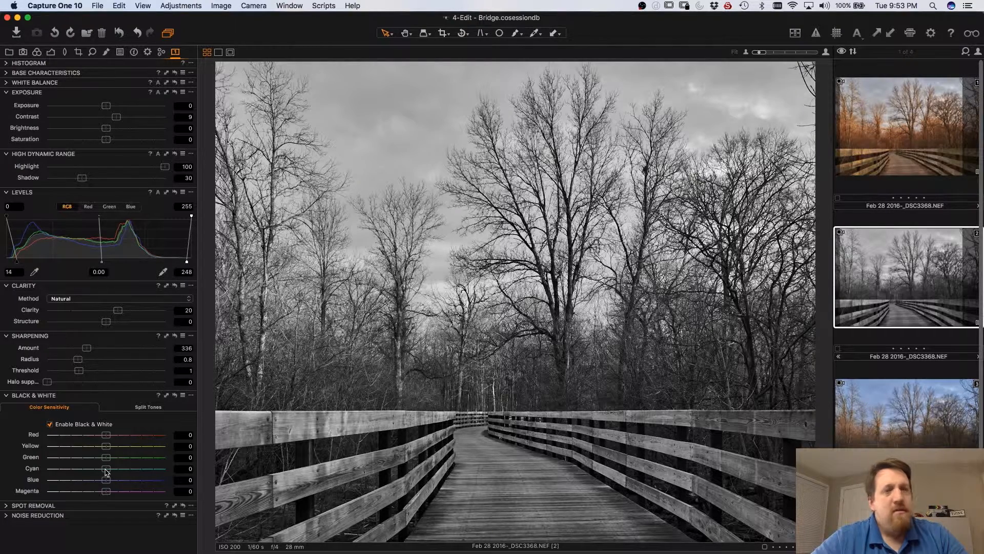
- Set the black-and-white blue sensitivity to -20, try yellow at -10, and reset yellow to 0
{"action": "left_click_drag", "start_coordinate": [106, 471], "coordinate": [99, 501]}
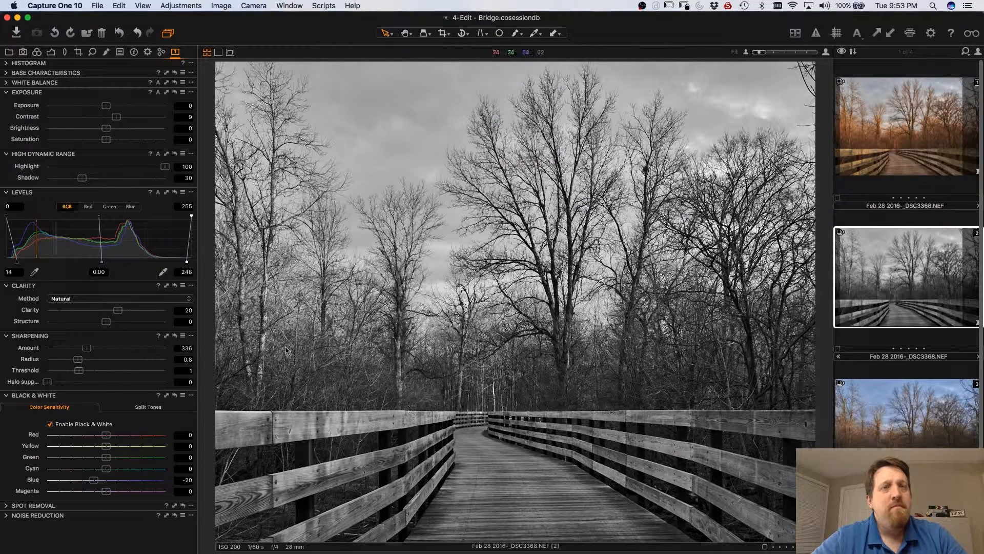
{"action": "mouse_move", "coordinate": [105, 448]}
{"action": "left_mouse_down"}
{"action": "mouse_move", "coordinate": [36, 450]}
{"action": "mouse_move", "coordinate": [101, 447]}
{"action": "left_mouse_up"}
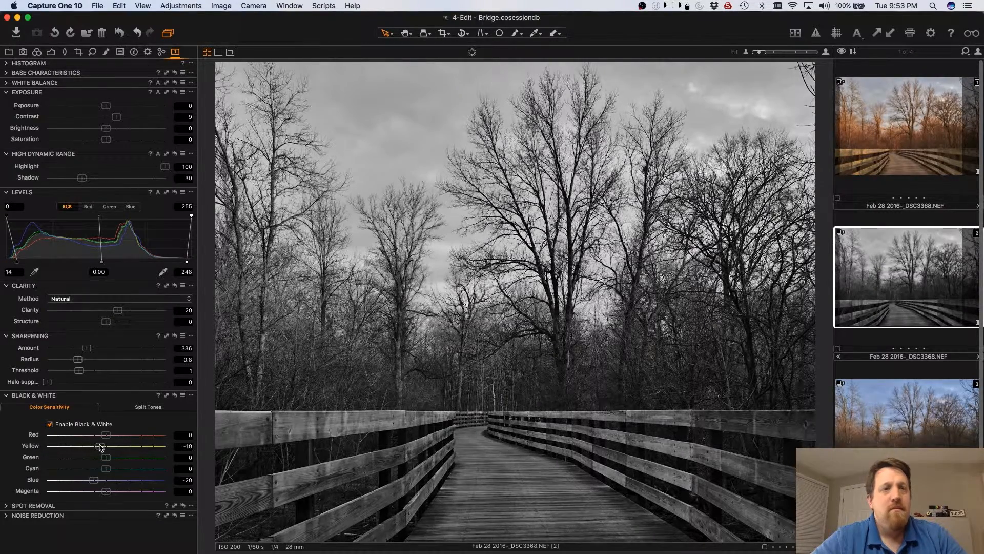
{"action": "double_click", "coordinate": [101, 447]}
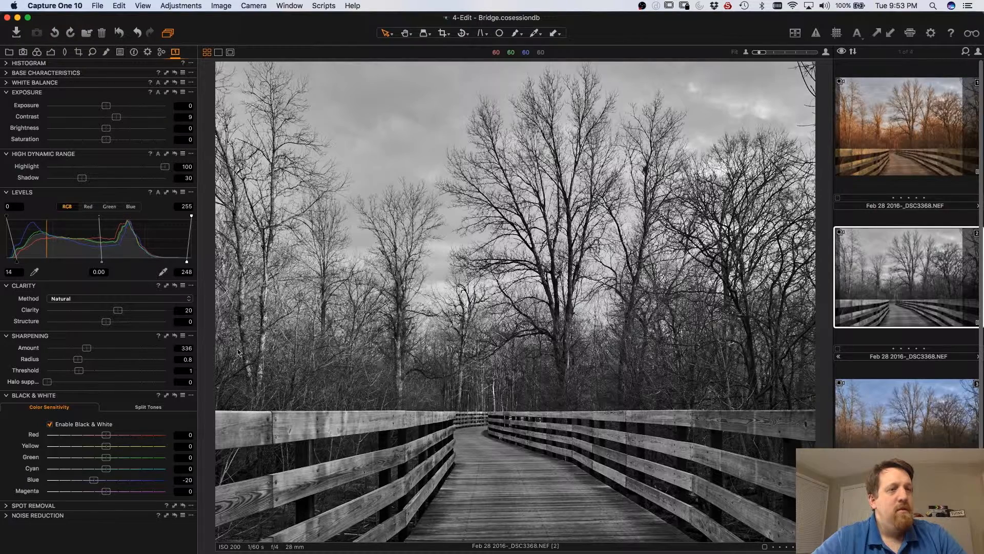
- Copy the black-and-white variant's adjustments and apply them to the third variant
{"action": "right_click", "coordinate": [897, 285]}
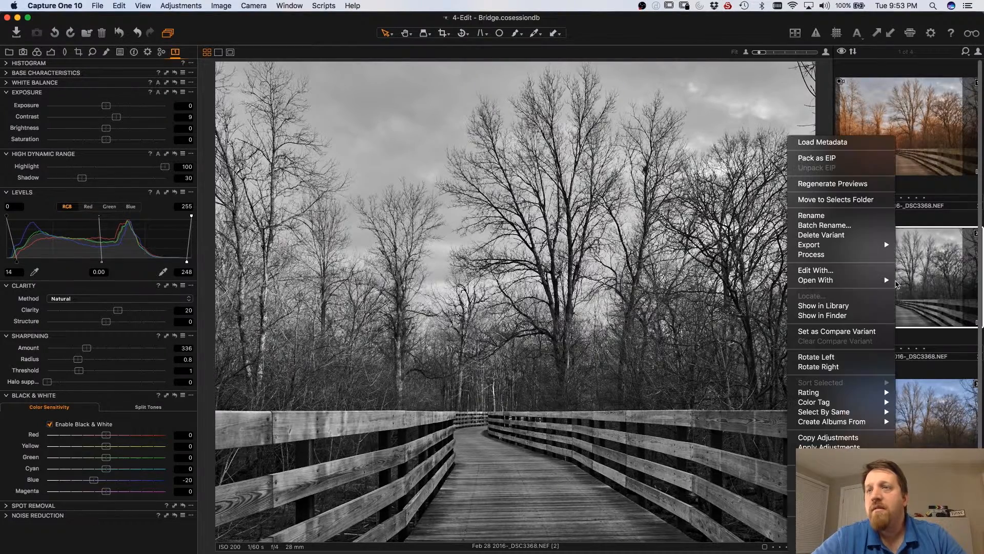
{"action": "left_click", "coordinate": [826, 437]}
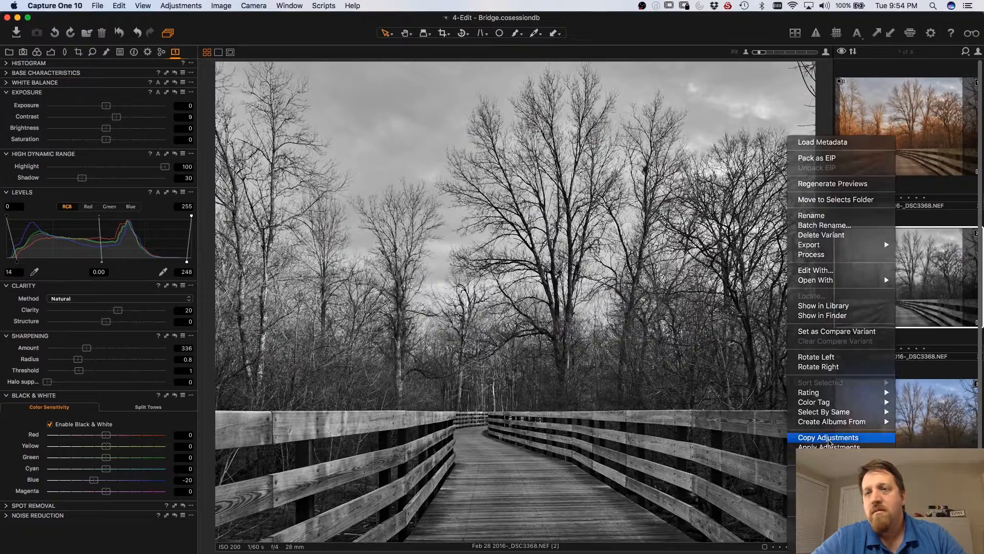
{"action": "right_click", "coordinate": [874, 410]}
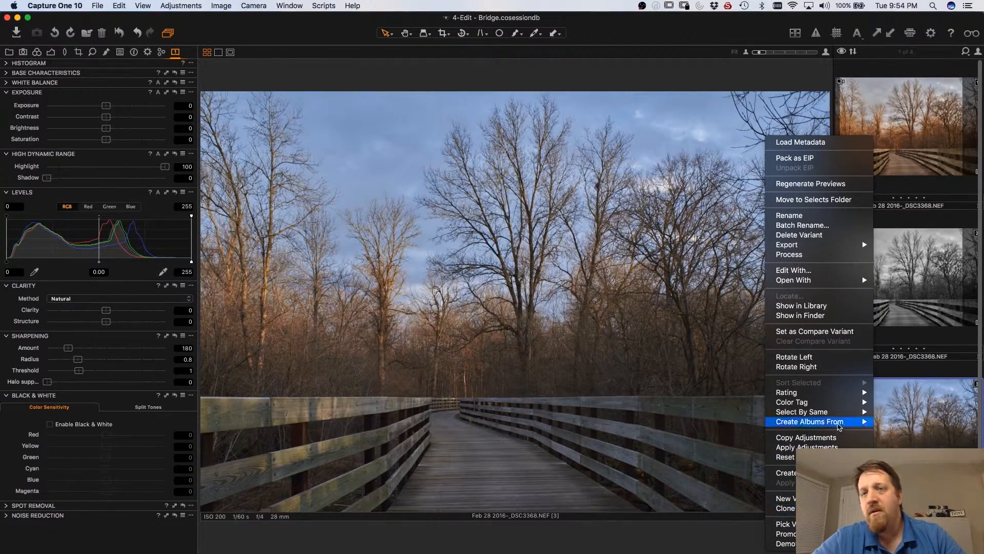
{"action": "left_click", "coordinate": [825, 447]}
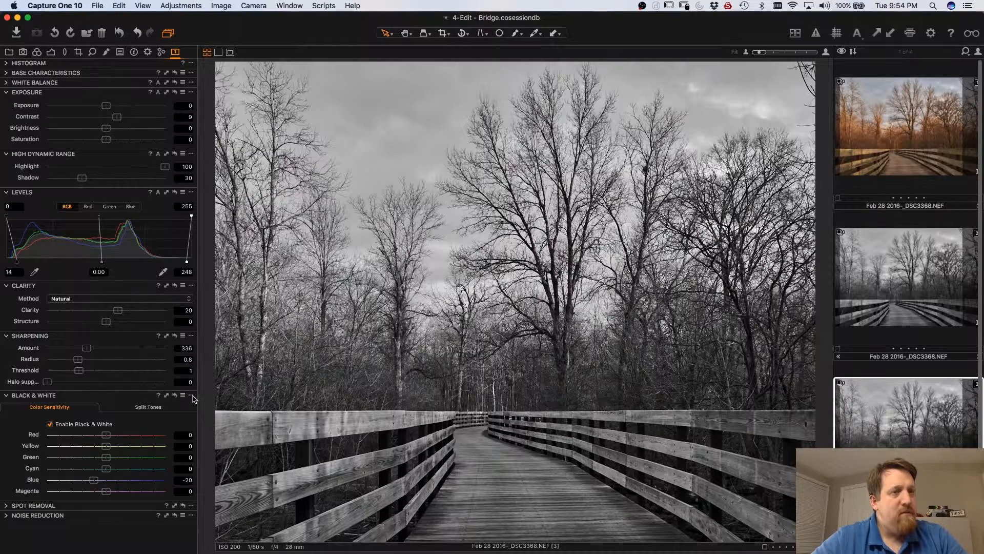
- Apply the Tone Sepia 2 preset to the third variant, and set split-tone saturation to 6 for shadows and 12 for highlights
{"action": "left_click", "coordinate": [152, 408]}
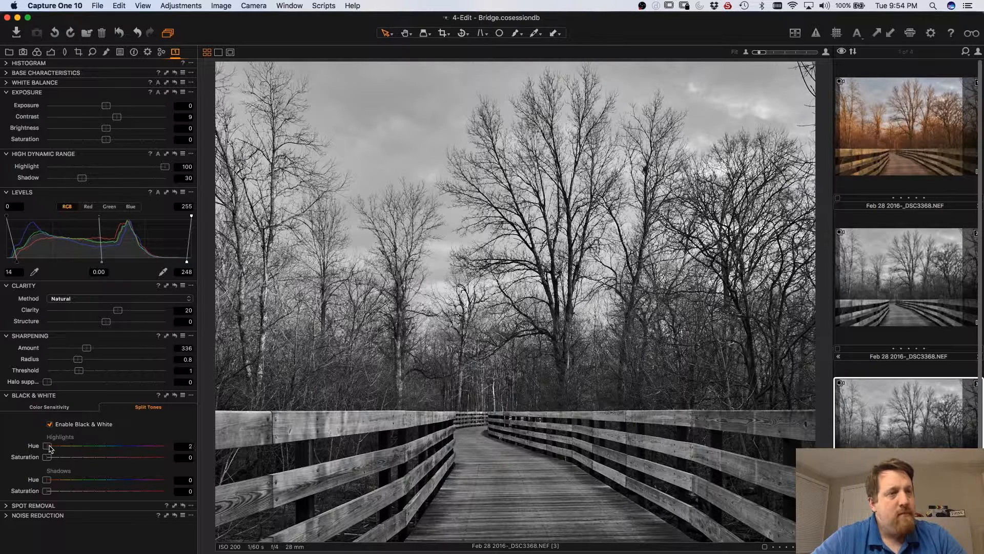
{"action": "left_click_drag", "start_coordinate": [50, 447], "coordinate": [50, 447]}
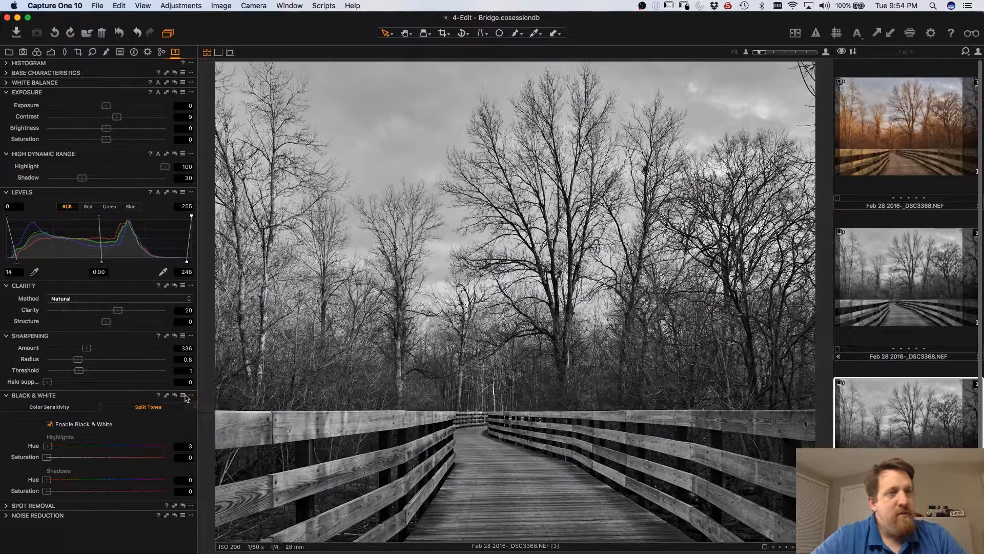
{"action": "left_click", "coordinate": [183, 396]}
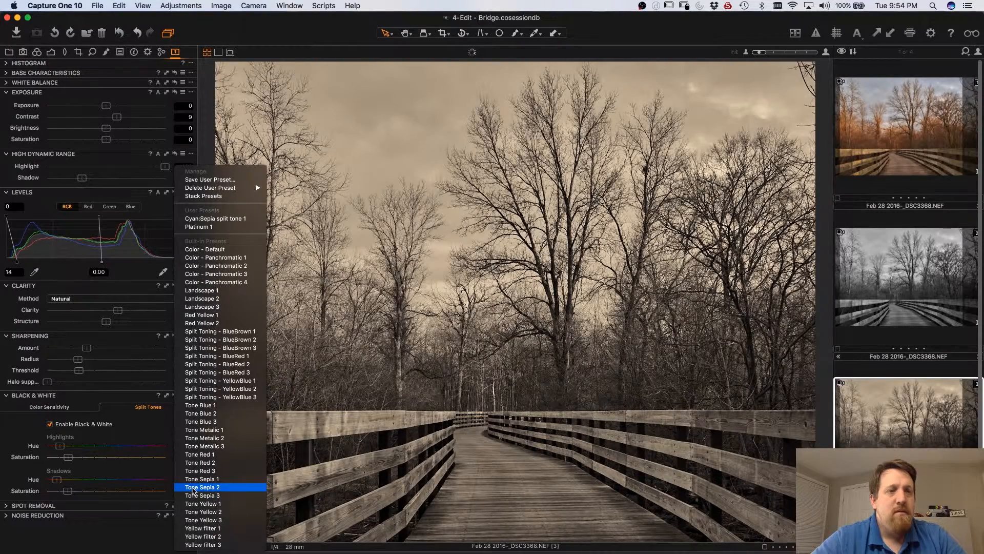
{"action": "left_click", "coordinate": [194, 488]}
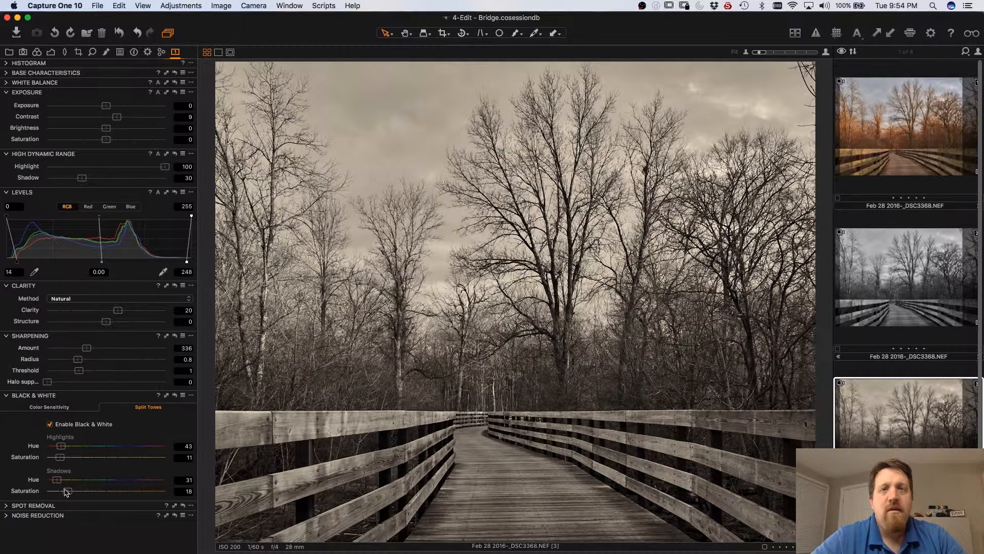
{"action": "mouse_move", "coordinate": [67, 493]}
{"action": "left_mouse_down"}
{"action": "mouse_move", "coordinate": [32, 497]}
{"action": "mouse_move", "coordinate": [52, 496]}
{"action": "left_mouse_up"}
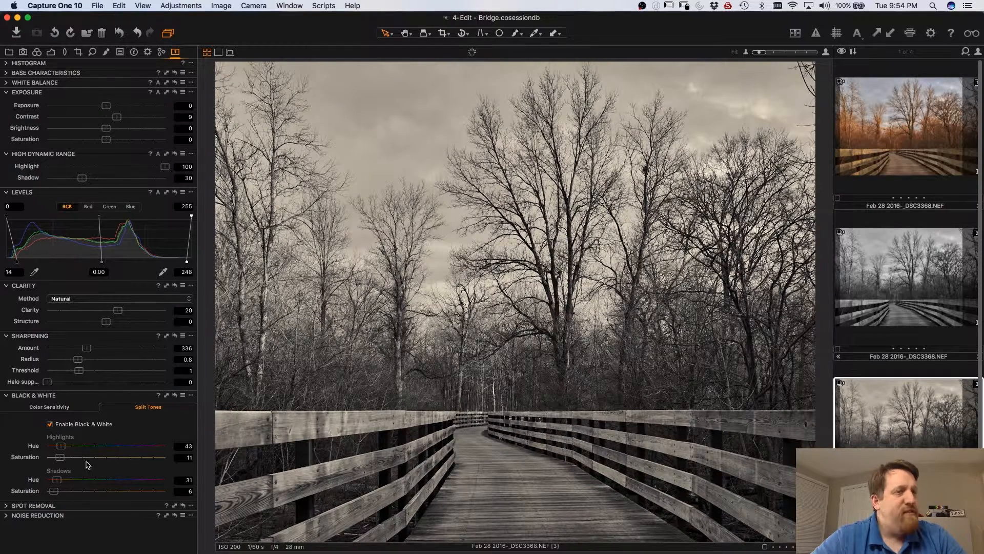
{"action": "left_click_drag", "start_coordinate": [58, 462], "coordinate": [60, 460]}
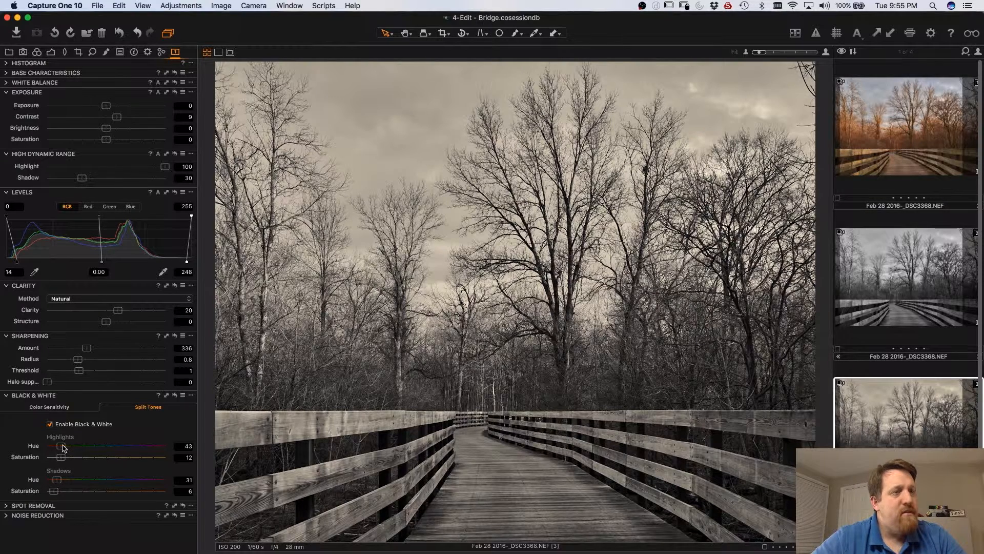
- Set the sepia variant's split-tone highlight saturation to 15
{"action": "left_click_drag", "start_coordinate": [62, 458], "coordinate": [65, 459]}
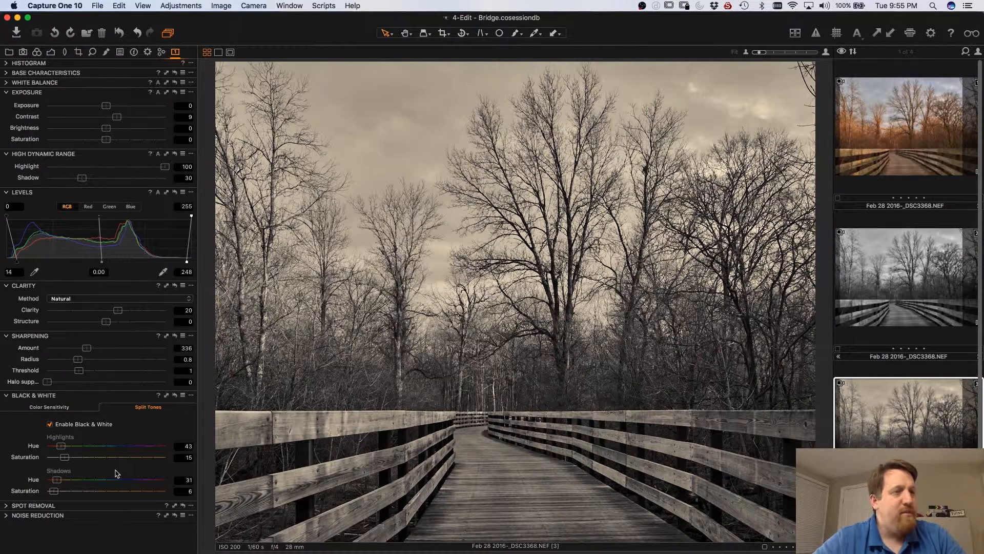
{"action": "scroll", "coordinate": [907, 256], "scroll_direction": "down", "scroll_amount": 3}
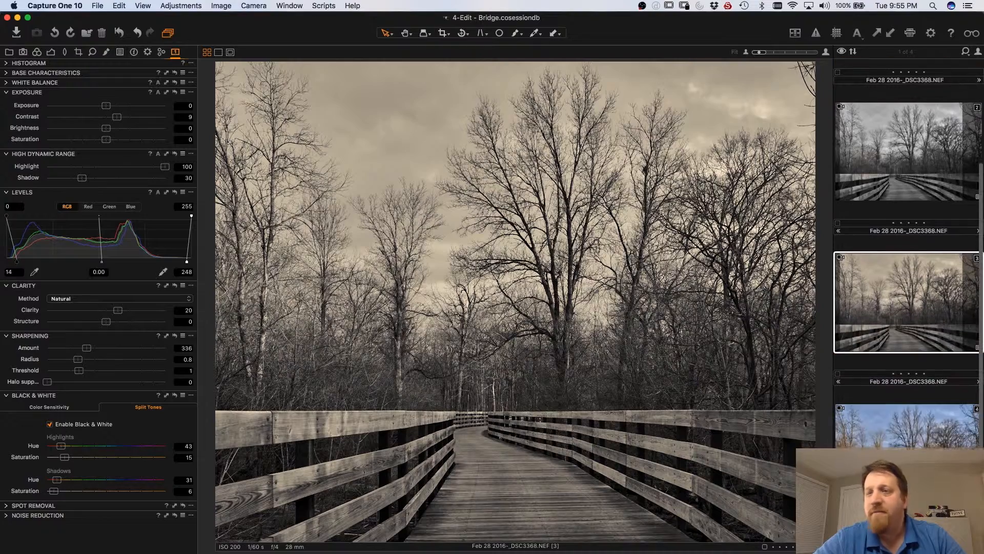
{"action": "scroll", "coordinate": [907, 257], "scroll_direction": "up", "scroll_amount": 3}
{"action": "scroll", "coordinate": [895, 149], "scroll_direction": "down", "scroll_amount": 1}
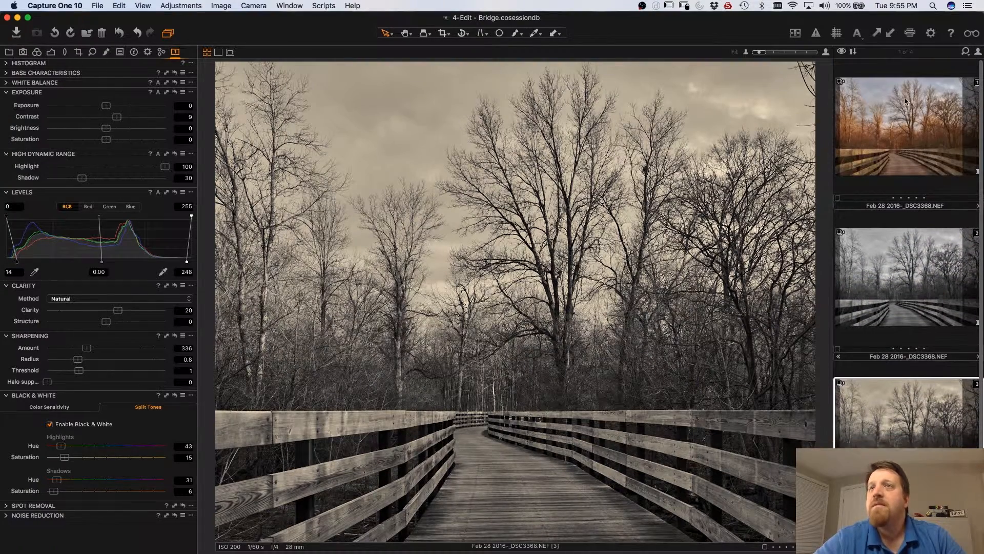
- Copy the first color variant's adjustments and apply them to the fourth variant
{"action": "left_click", "coordinate": [895, 148]}
{"action": "right_click", "coordinate": [895, 149]}
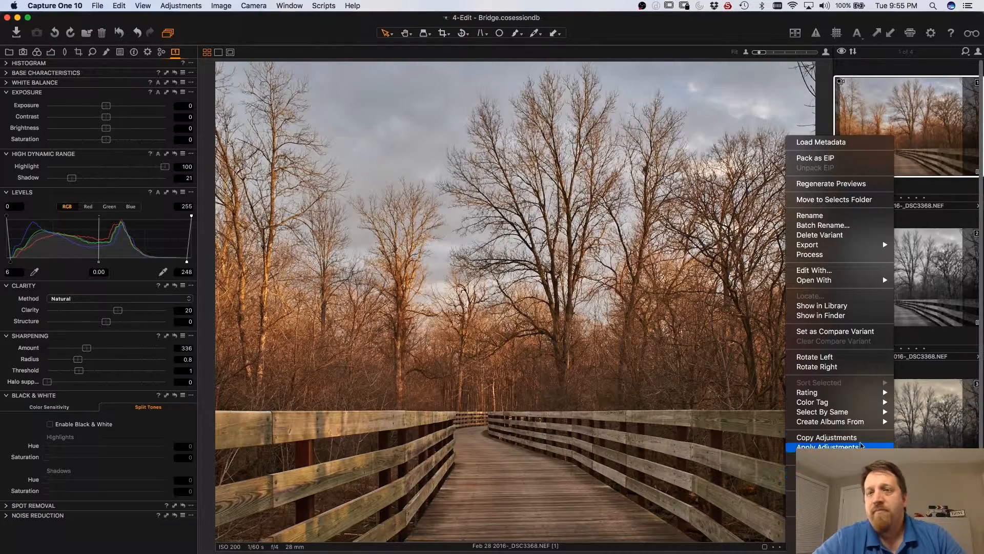
{"action": "left_click", "coordinate": [820, 437]}
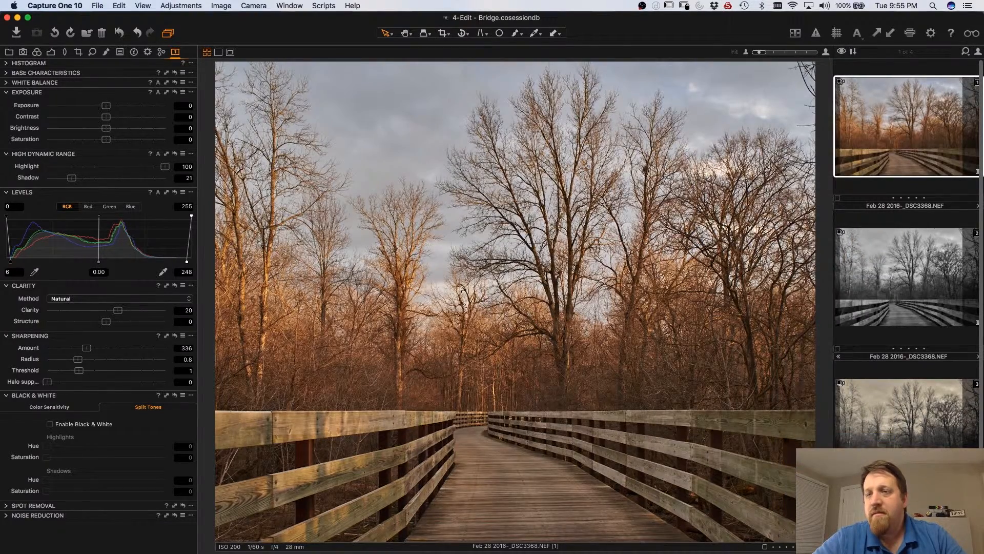
{"action": "left_click", "coordinate": [894, 541]}
{"action": "right_click", "coordinate": [895, 541]}
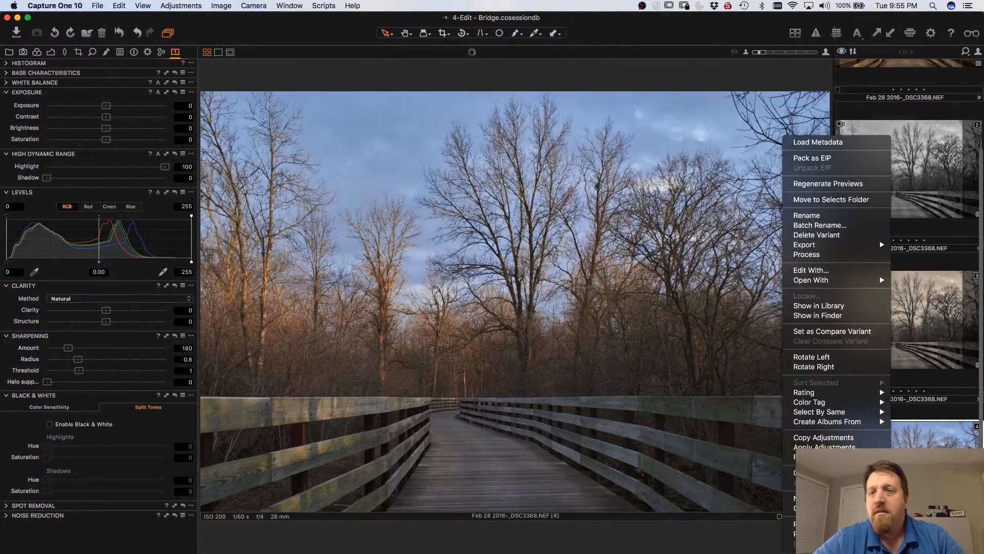
{"action": "left_click", "coordinate": [841, 448]}
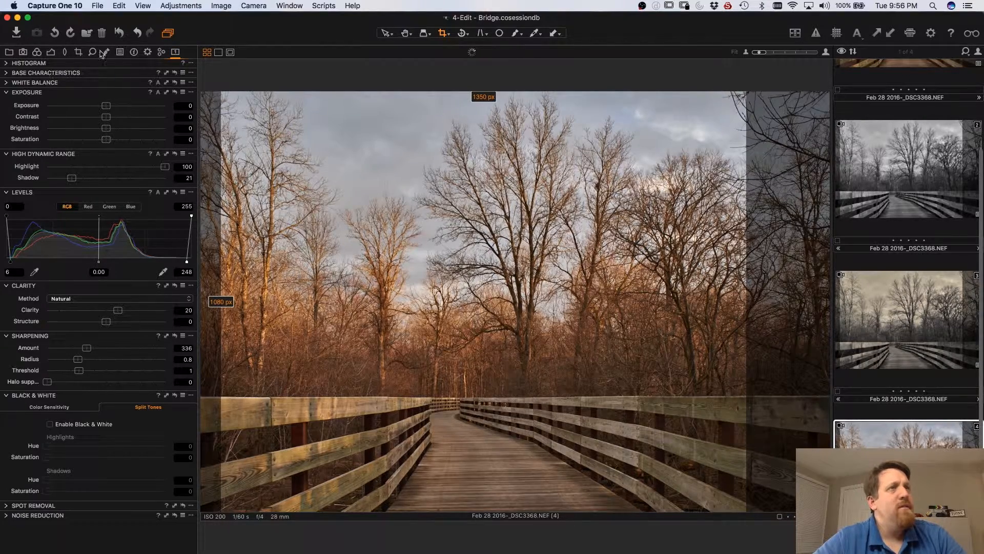
- Reset the fourth variant's crop to the full image frame
{"action": "left_click", "coordinate": [79, 52]}
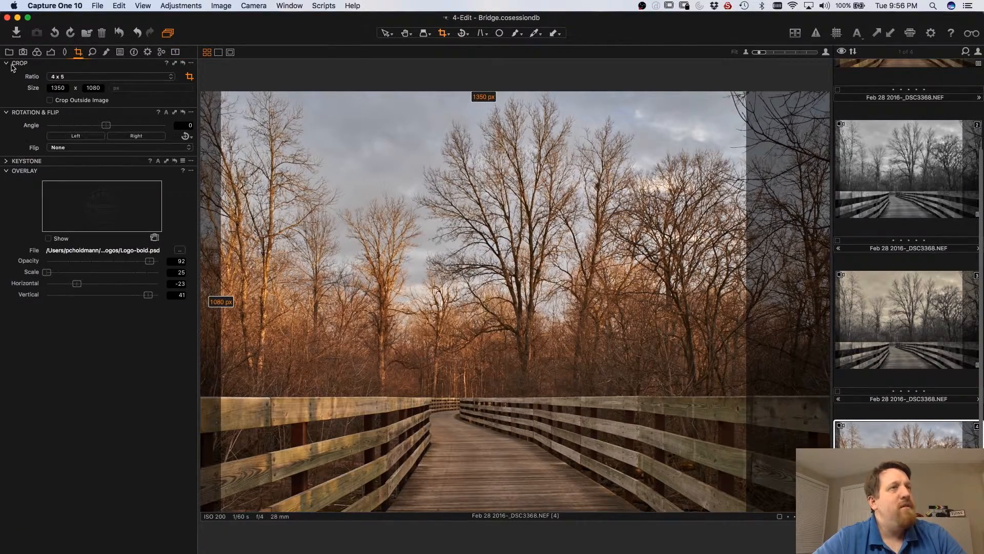
{"action": "left_click", "coordinate": [183, 64]}
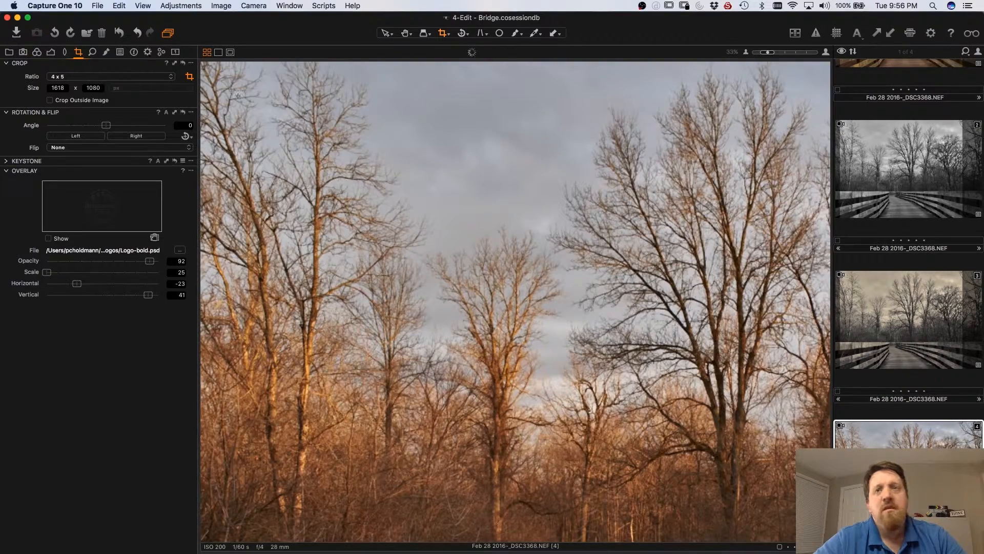
{"action": "scroll", "coordinate": [360, 164], "scroll_direction": "down", "scroll_amount": 3}
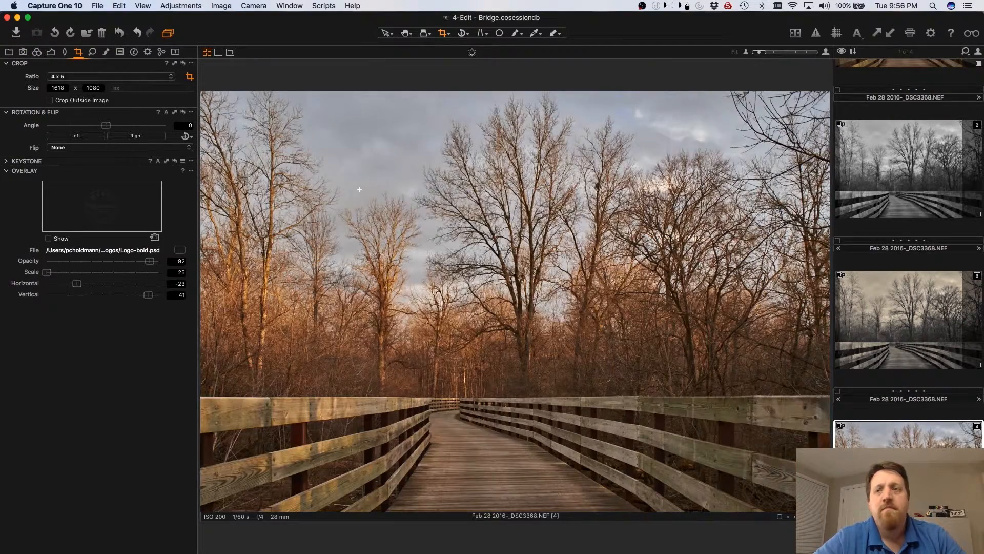
- Shape the fourth variant's red curve by adding a raised point in the shadows and a lowered point in the highlights
{"action": "left_click", "coordinate": [50, 52]}
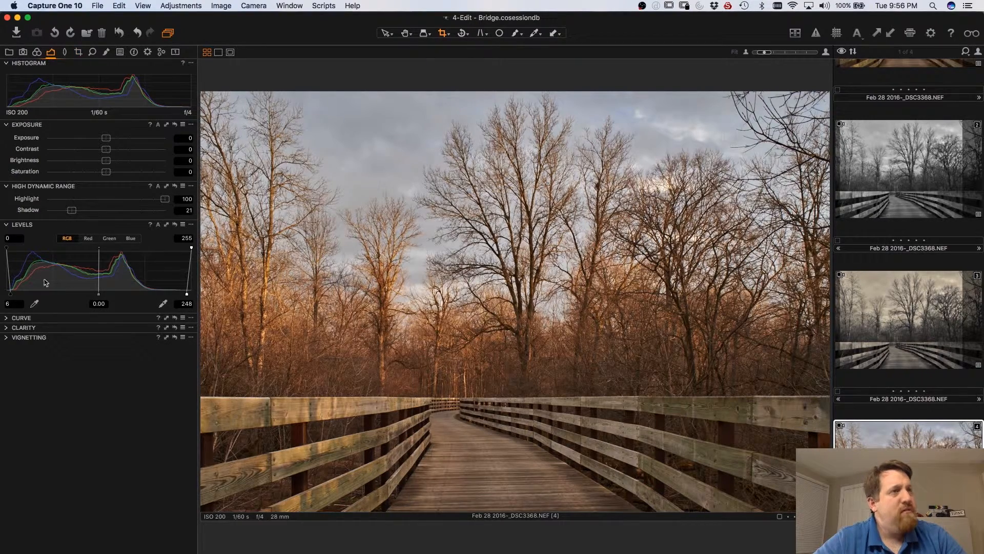
{"action": "left_click", "coordinate": [7, 319]}
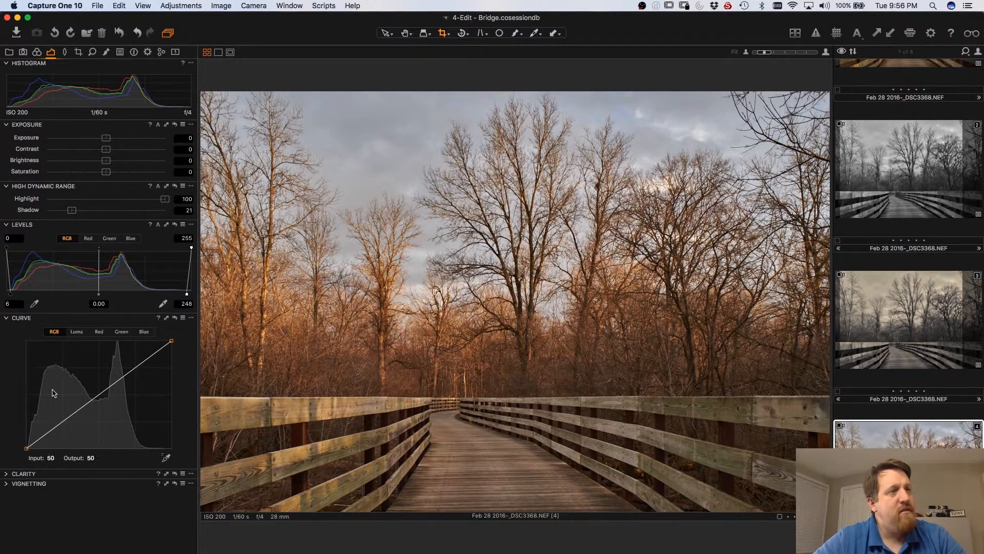
{"action": "left_click", "coordinate": [99, 332]}
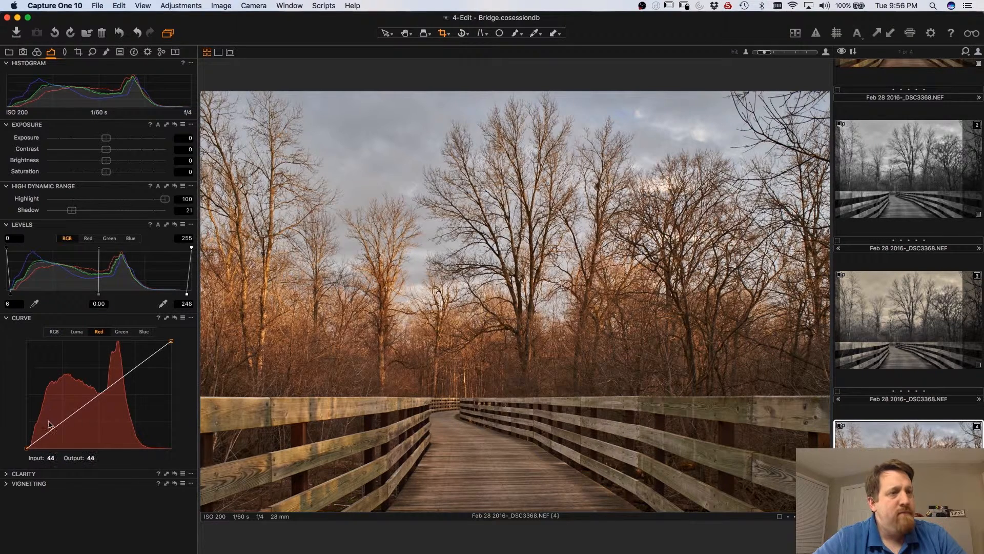
{"action": "left_click_drag", "start_coordinate": [51, 431], "coordinate": [48, 425]}
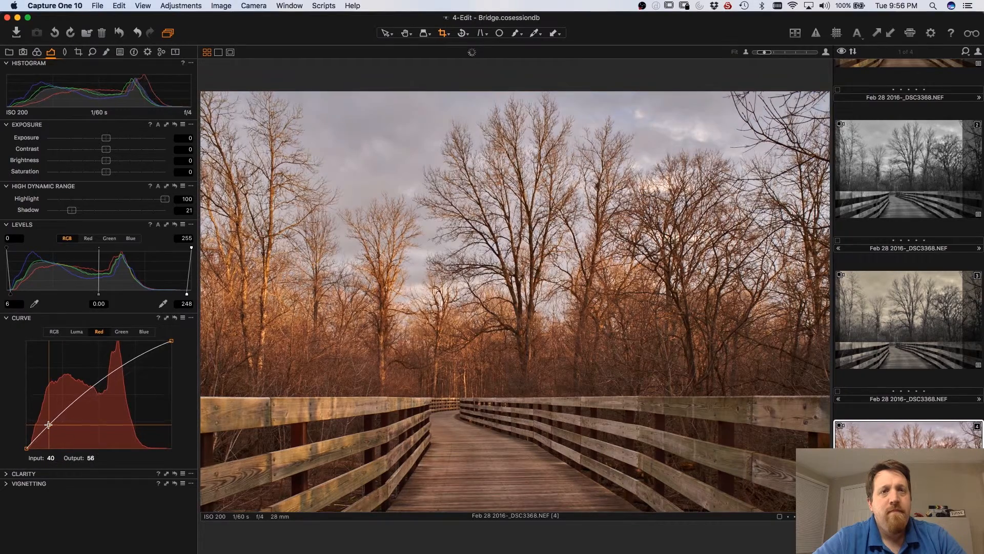
{"action": "left_click_drag", "start_coordinate": [124, 364], "coordinate": [135, 375]}
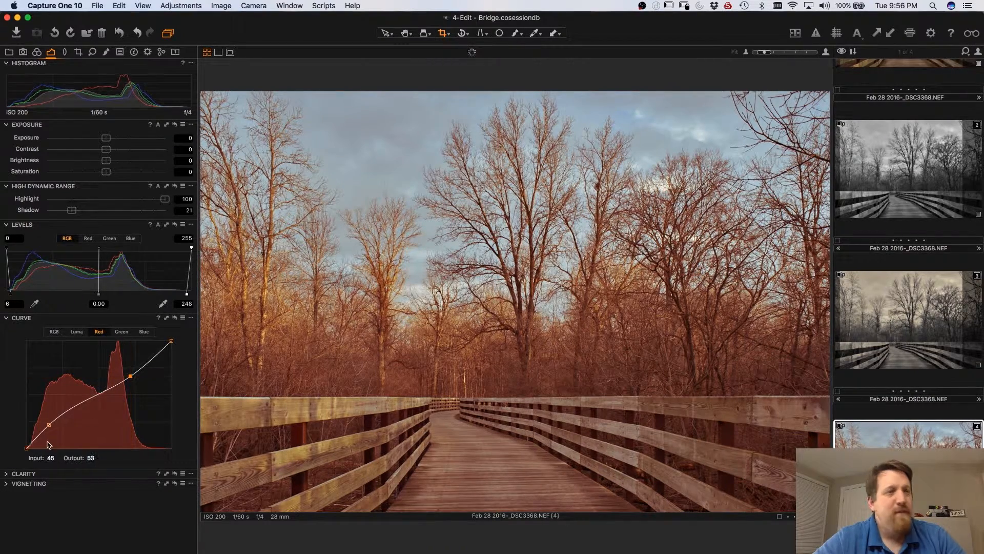
{"action": "left_click_drag", "start_coordinate": [48, 425], "coordinate": [56, 417]}
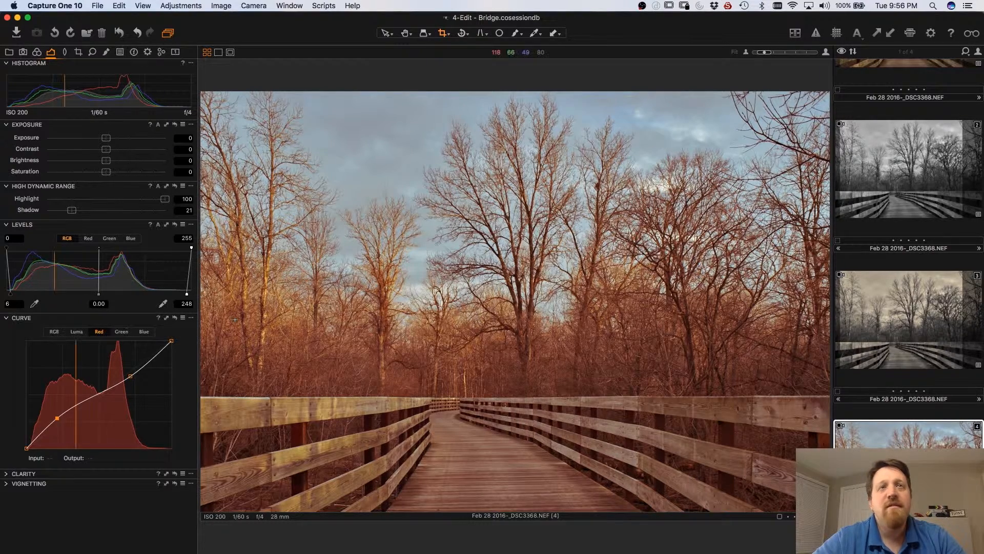
- Shape the blue curve with a highlight point at input 200, output 205, and a midtone point at about input 111, output 102
{"action": "left_click", "coordinate": [144, 333]}
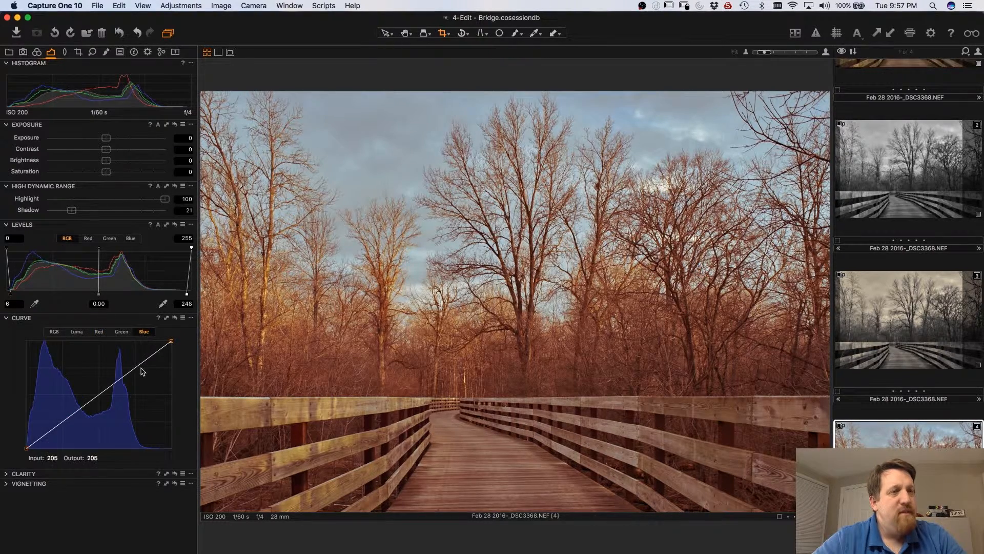
{"action": "mouse_move", "coordinate": [141, 367]}
{"action": "left_mouse_down"}
{"action": "mouse_move", "coordinate": [136, 354]}
{"action": "mouse_move", "coordinate": [140, 361]}
{"action": "left_mouse_up"}
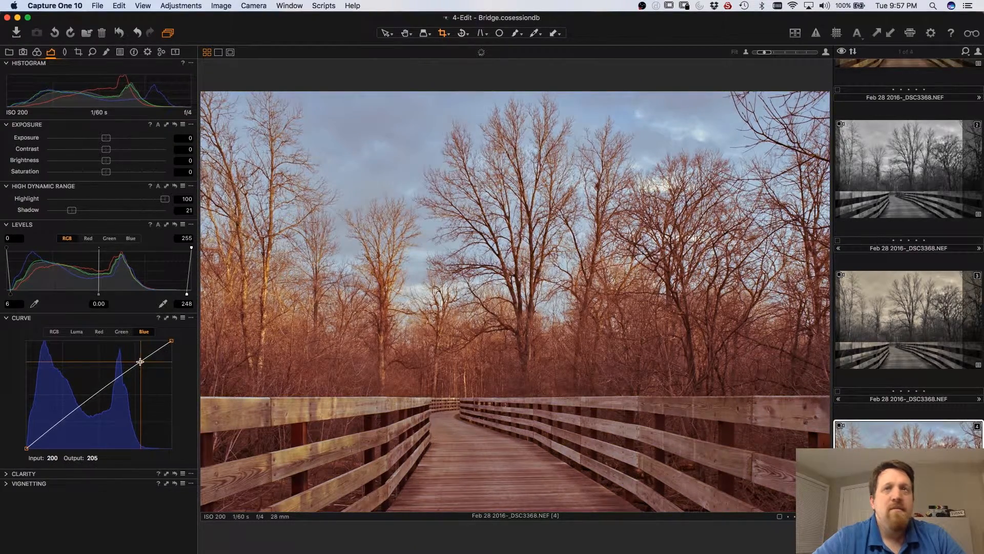
{"action": "left_click_drag", "start_coordinate": [83, 405], "coordinate": [83, 408]}
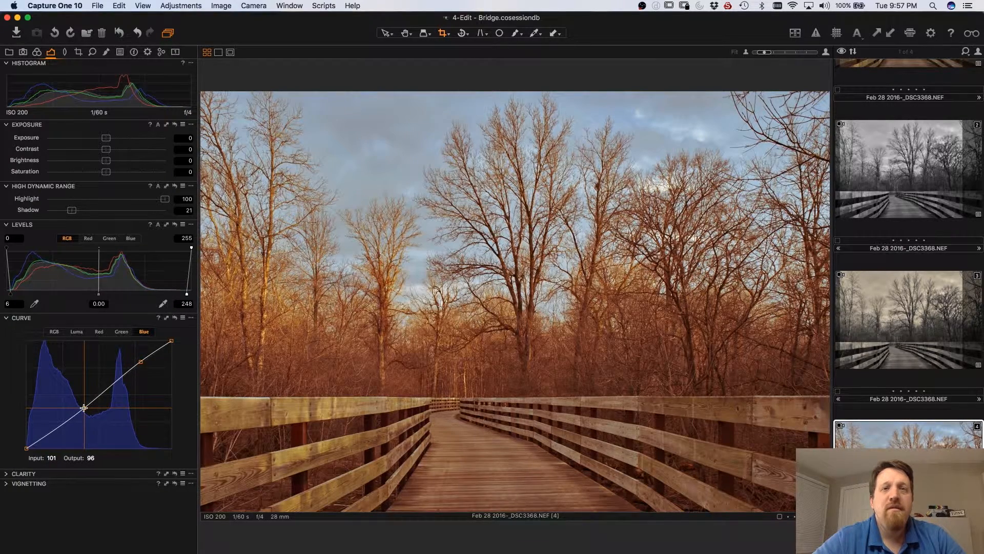
{"action": "left_click_drag", "start_coordinate": [84, 408], "coordinate": [91, 404]}
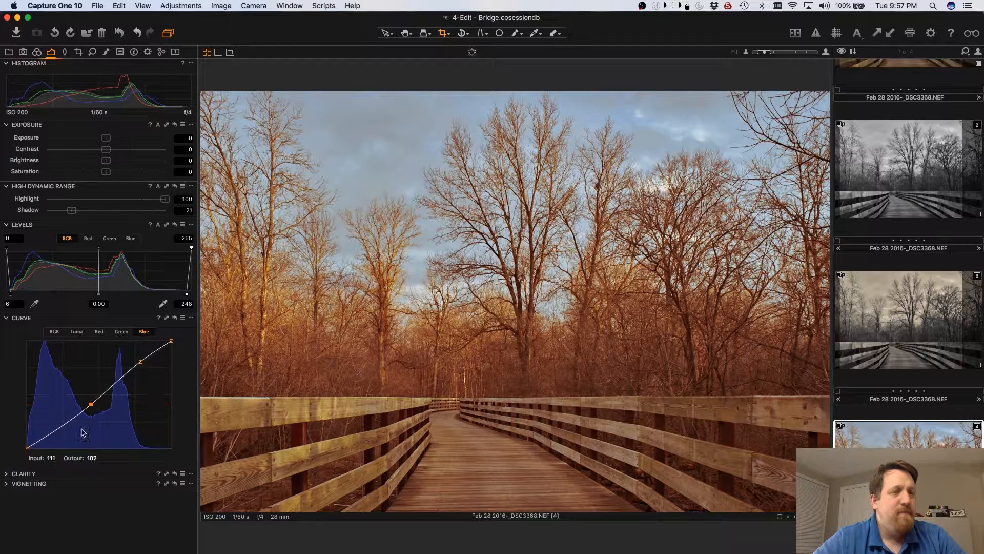
- Try a vignetting amount of -1.99 on the fourth variant and reset it to 0
{"action": "left_click", "coordinate": [7, 484]}
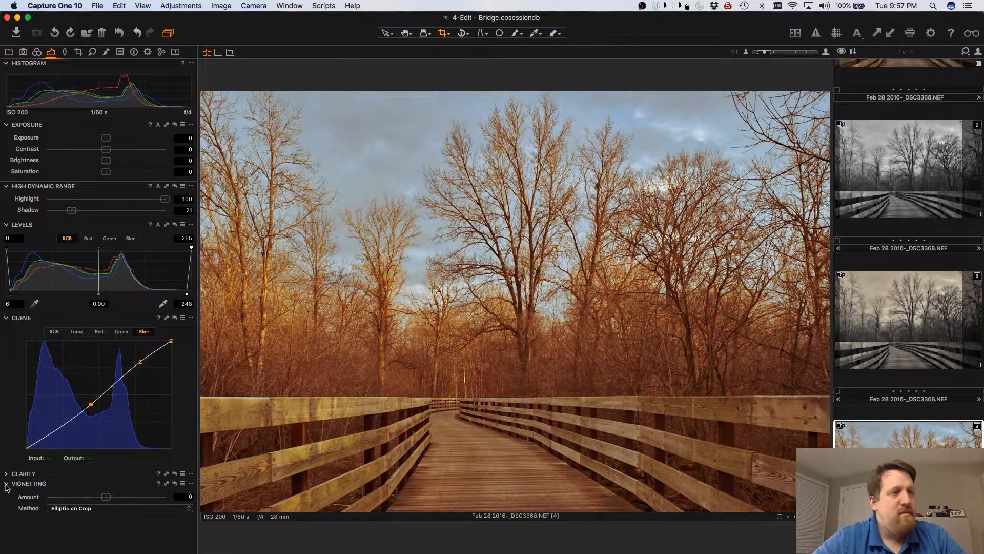
{"action": "left_click_drag", "start_coordinate": [106, 497], "coordinate": [78, 502]}
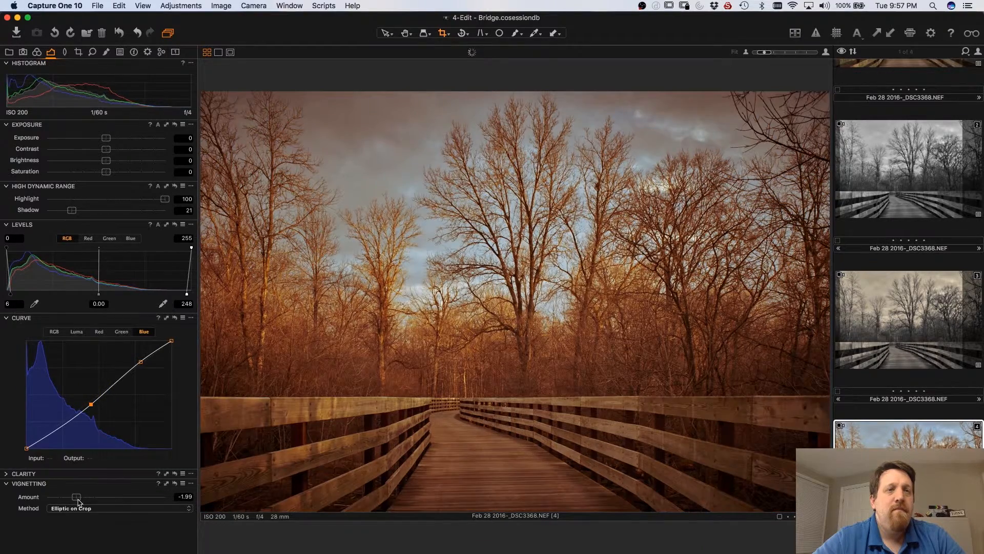
{"action": "double_click", "coordinate": [77, 498]}
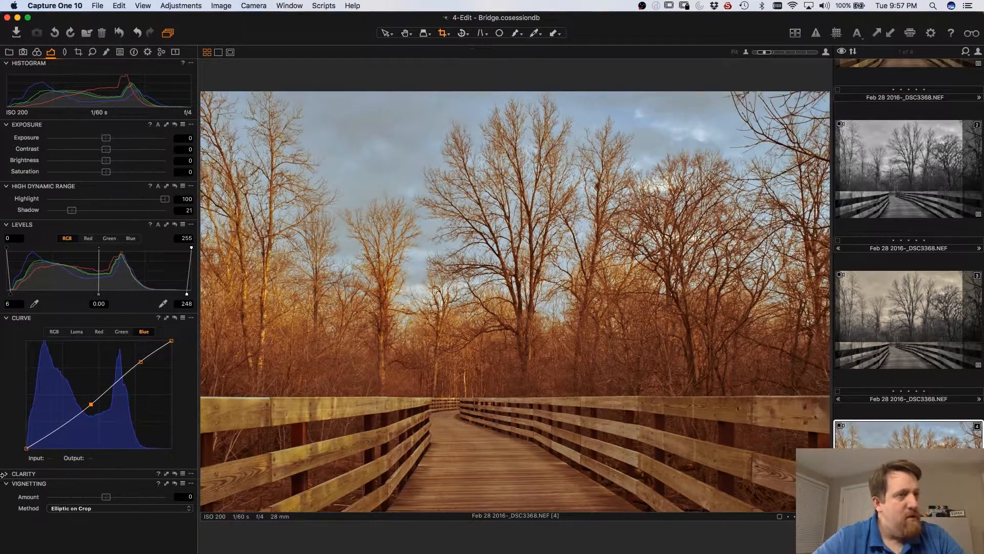
- Return the fourth variant's RGB levels to an input black point of 0 and white point of 255
{"action": "left_click", "coordinate": [7, 474]}
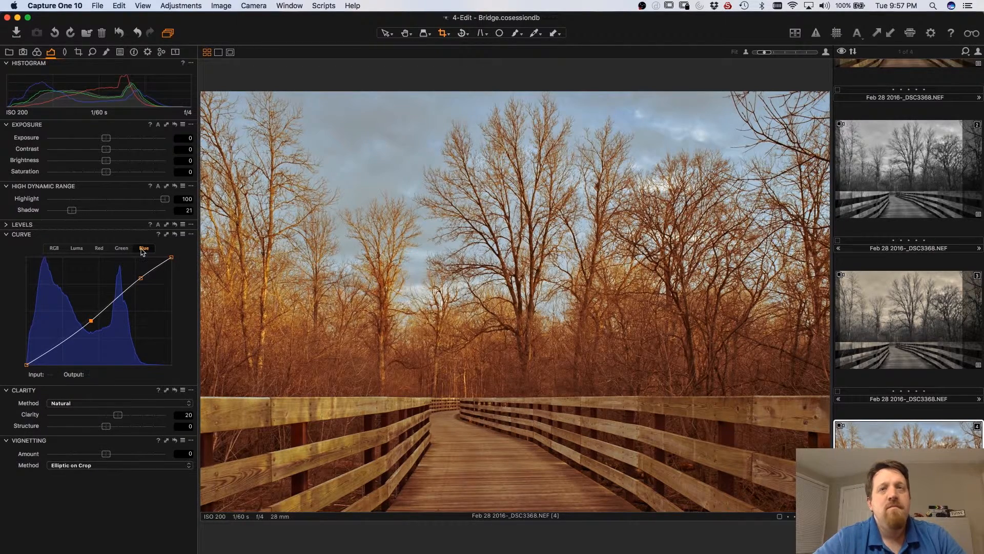
{"action": "left_click", "coordinate": [7, 226]}
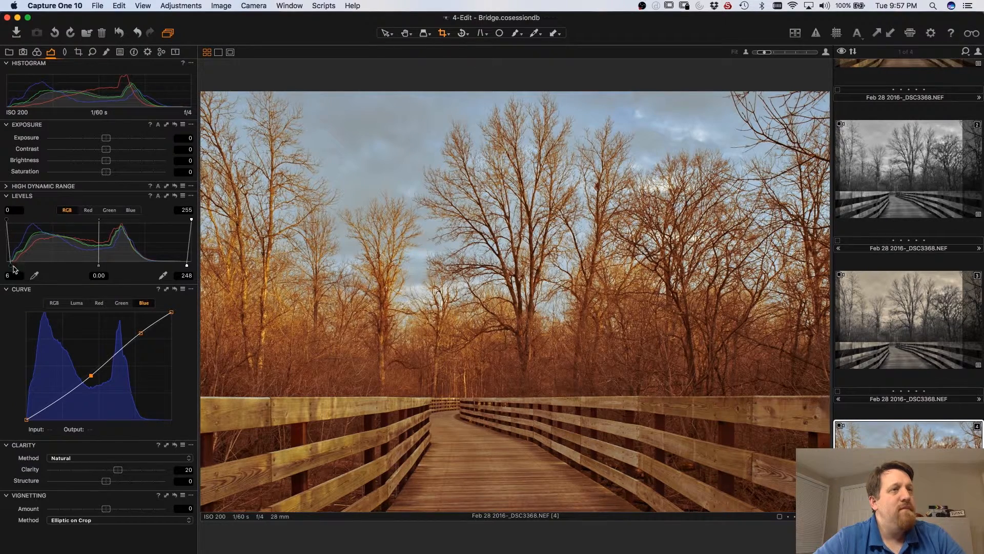
{"action": "left_click_drag", "start_coordinate": [10, 268], "coordinate": [6, 265]}
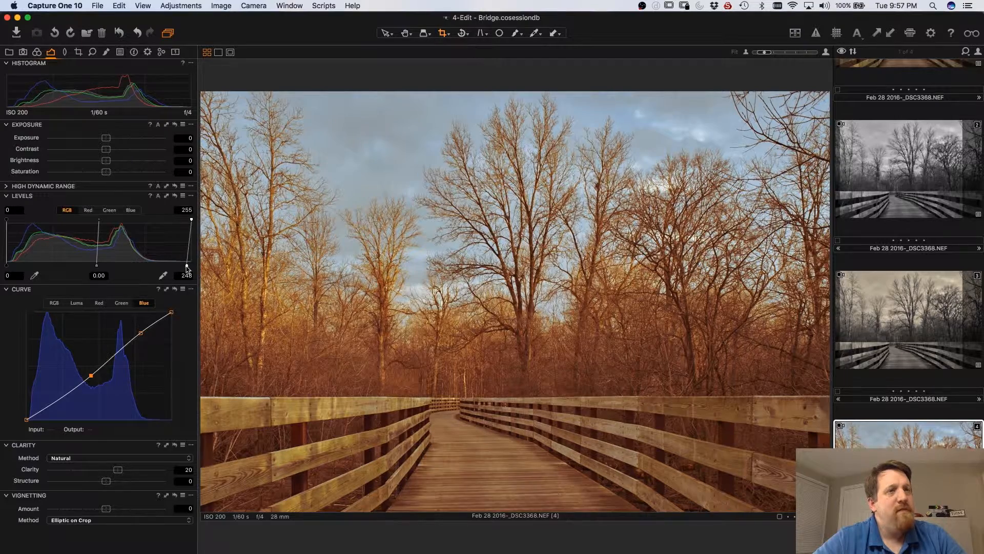
{"action": "left_click_drag", "start_coordinate": [187, 265], "coordinate": [193, 266]}
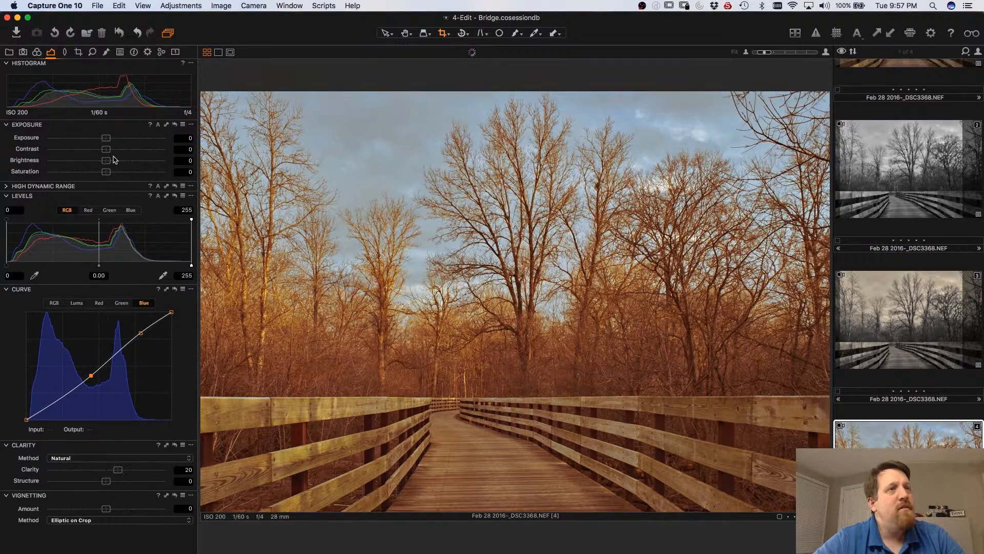
- Soften the fourth variant by setting contrast to -6 and clarity to 8
{"action": "mouse_move", "coordinate": [105, 148]}
{"action": "left_mouse_down"}
{"action": "mouse_move", "coordinate": [81, 159]}
{"action": "mouse_move", "coordinate": [99, 156]}
{"action": "left_mouse_up"}
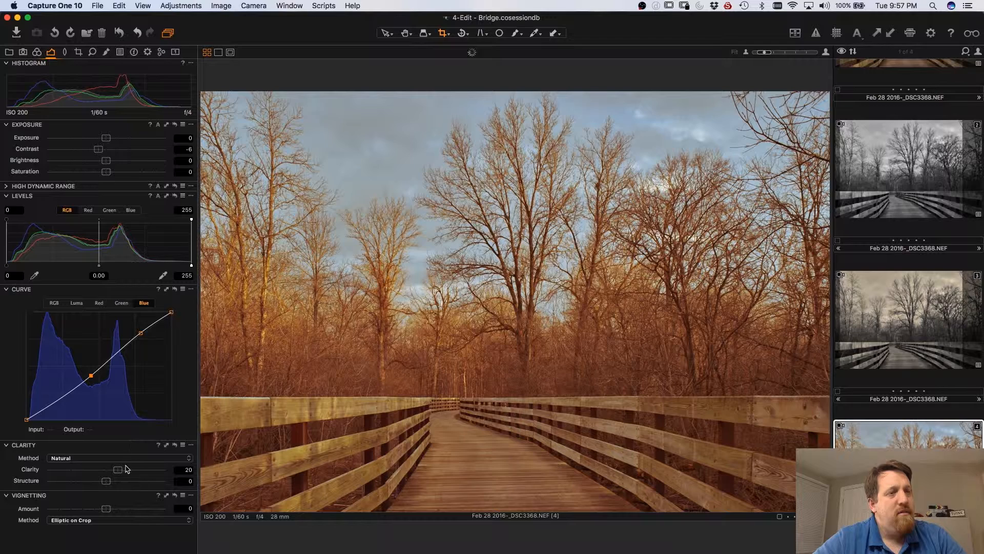
{"action": "left_click_drag", "start_coordinate": [118, 473], "coordinate": [111, 473]}
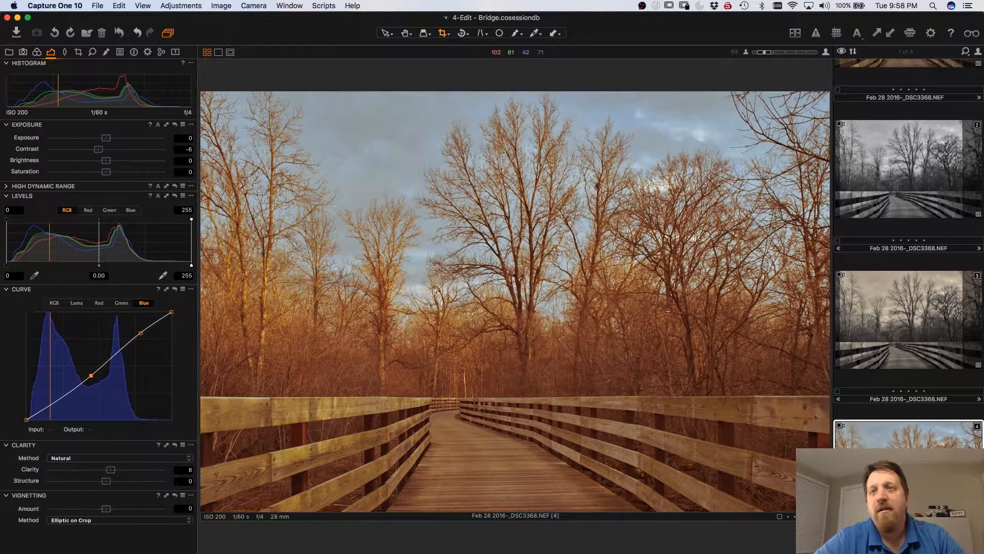
- Add film grain to the sepia variant with the Fine Grain type and an impact of 29
{"action": "left_click", "coordinate": [922, 355]}
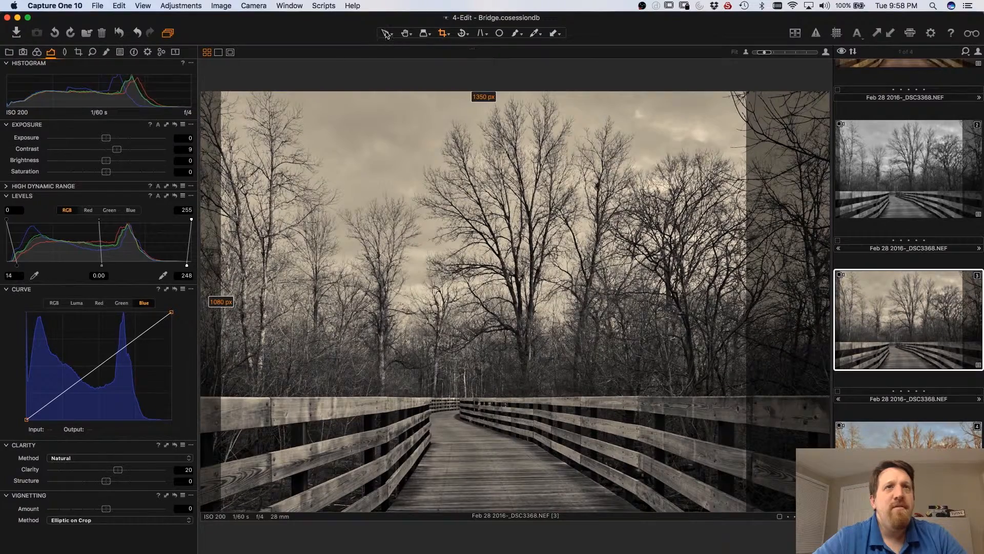
{"action": "left_click", "coordinate": [385, 34]}
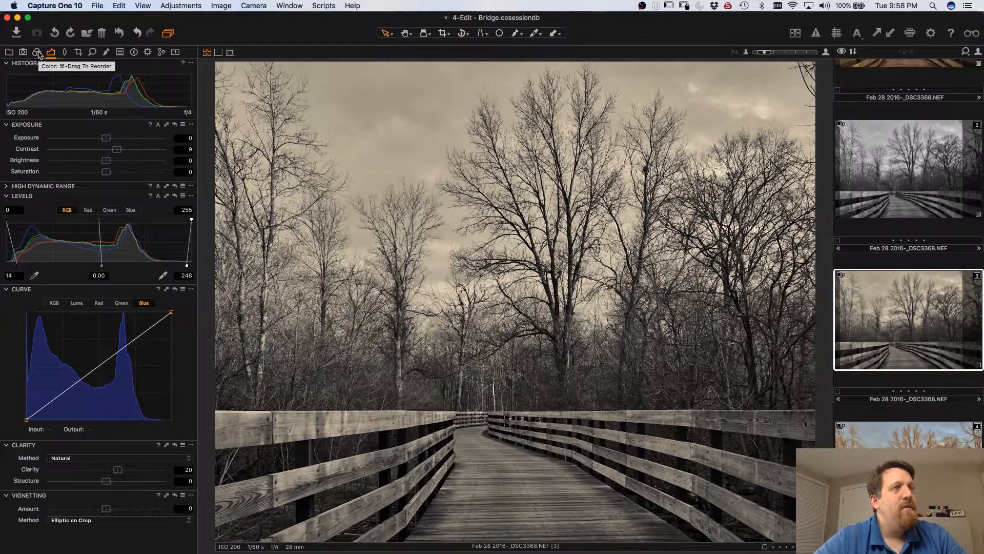
{"action": "left_click", "coordinate": [79, 53]}
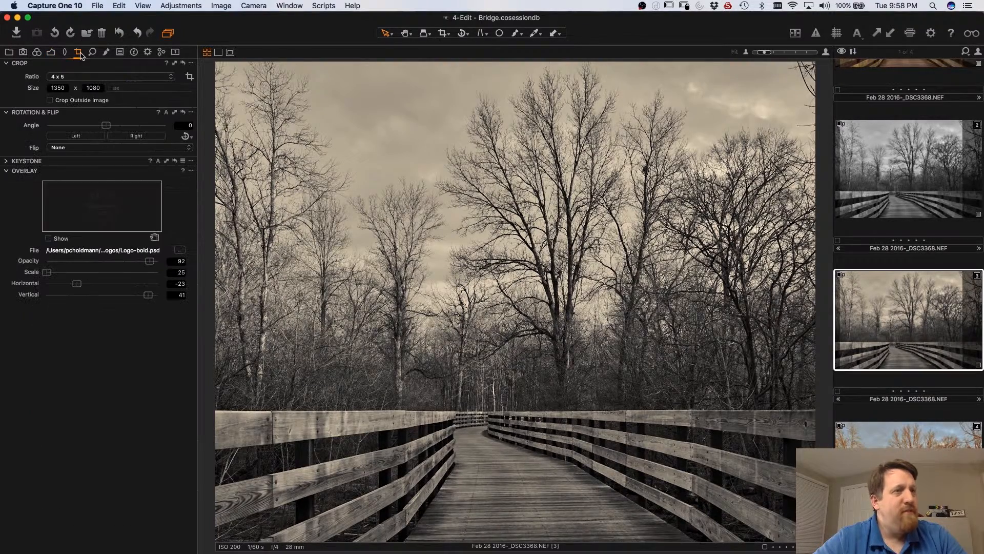
{"action": "left_click", "coordinate": [90, 54]}
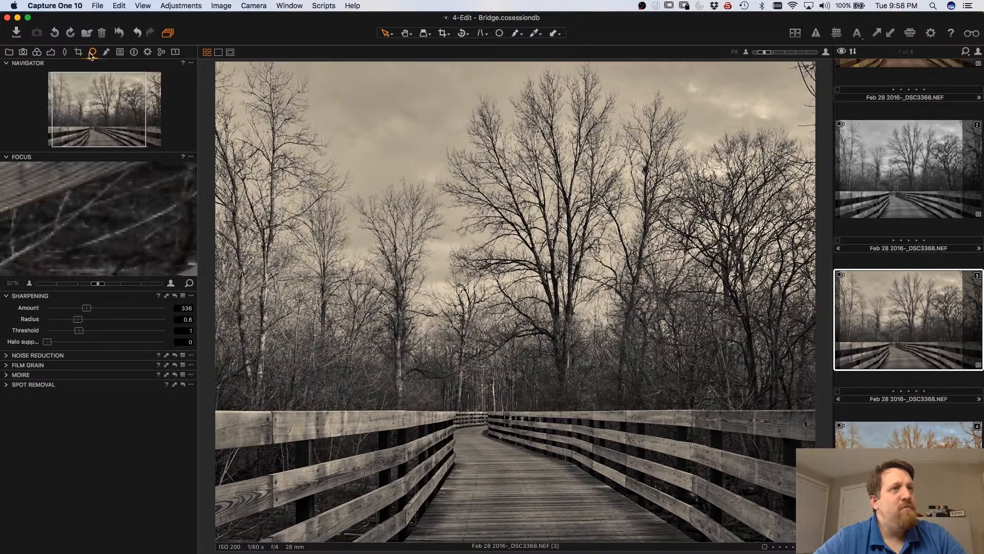
{"action": "left_click", "coordinate": [7, 366]}
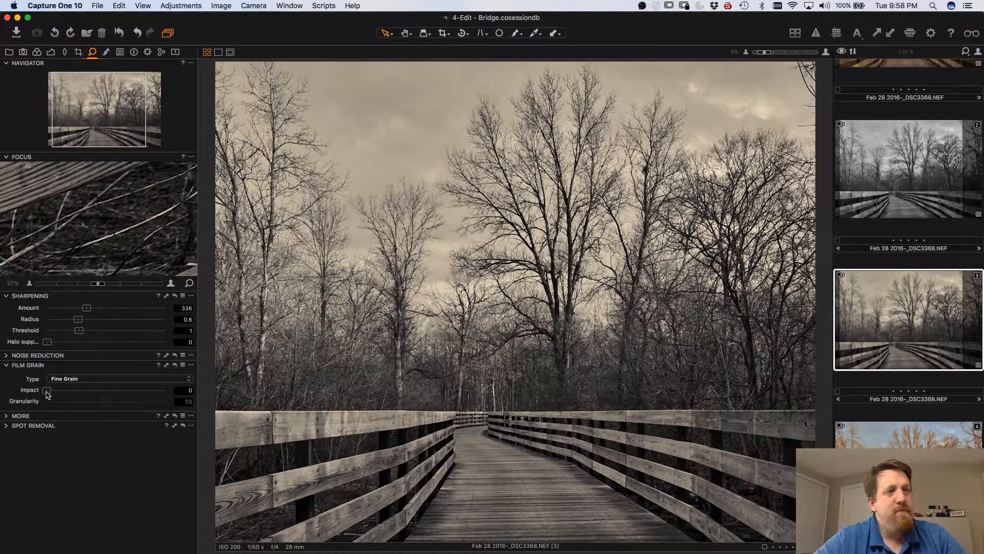
{"action": "left_click_drag", "start_coordinate": [47, 394], "coordinate": [83, 400]}
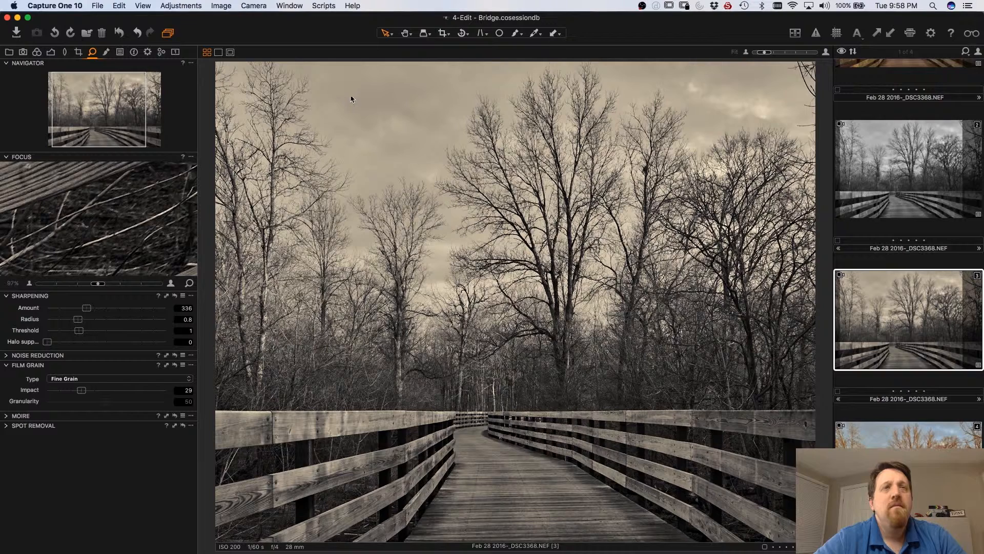
- Examine the fine grain in the sepia variant's sky and treetops up close, and return to the full image view
{"action": "double_click", "coordinate": [290, 105]}
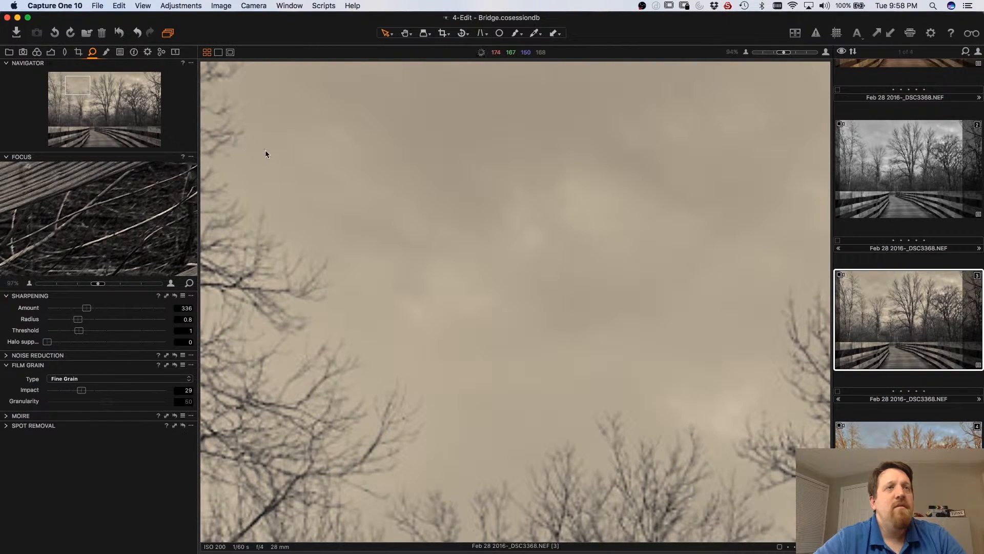
{"action": "left_click_drag", "start_coordinate": [251, 147], "coordinate": [446, 288]}
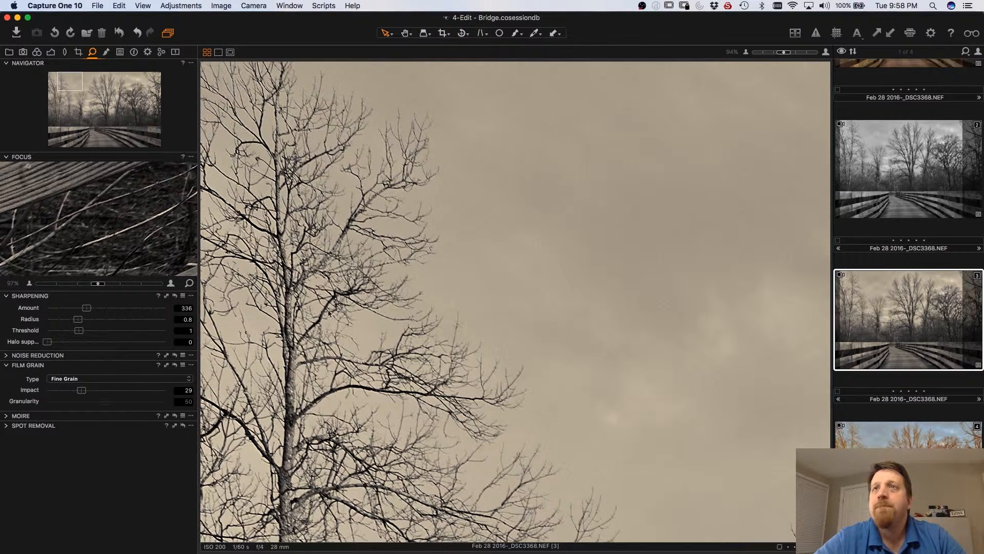
{"action": "left_click", "coordinate": [746, 53]}
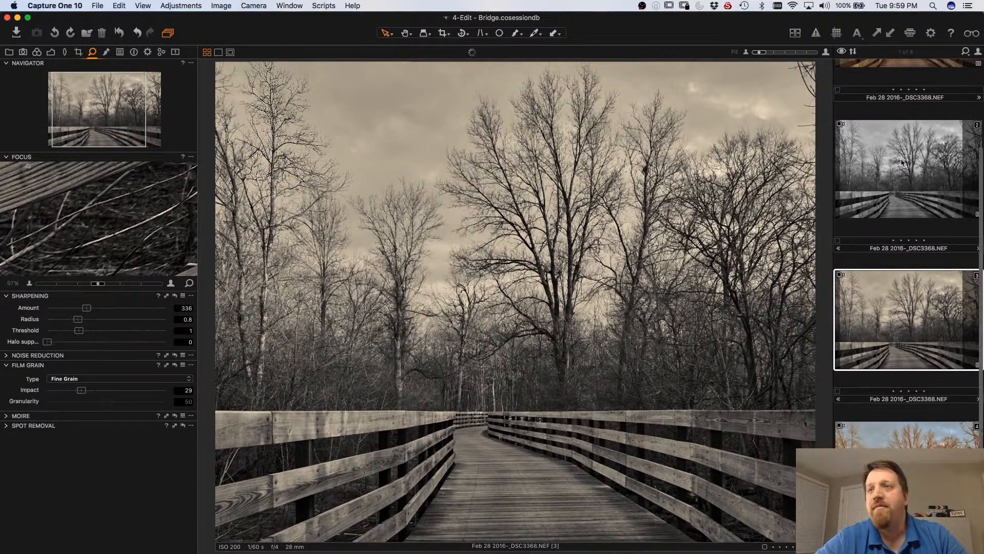
- Compare the warm color first variant with the black-and-white second variant
{"action": "scroll", "coordinate": [904, 163], "scroll_direction": "up", "scroll_amount": 4}
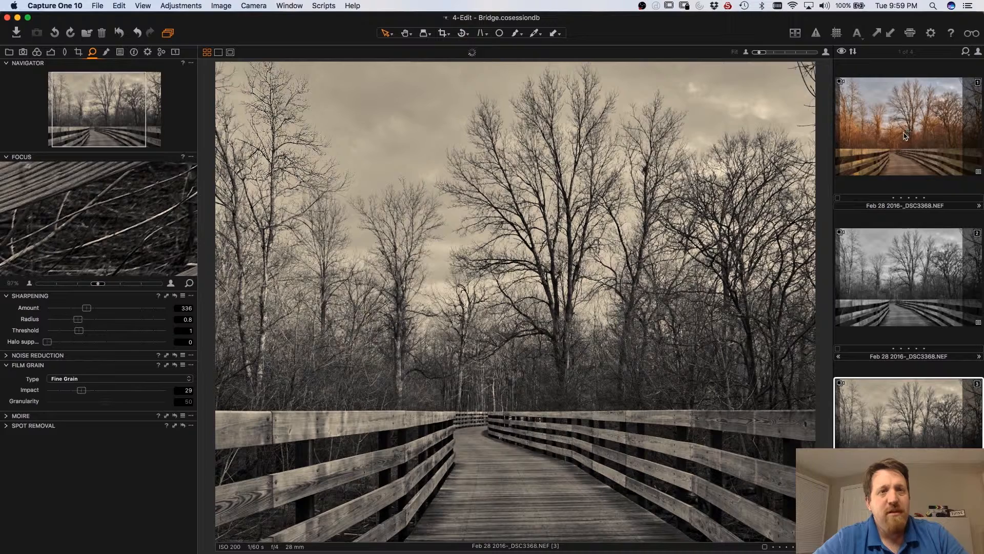
{"action": "left_click", "coordinate": [913, 153]}
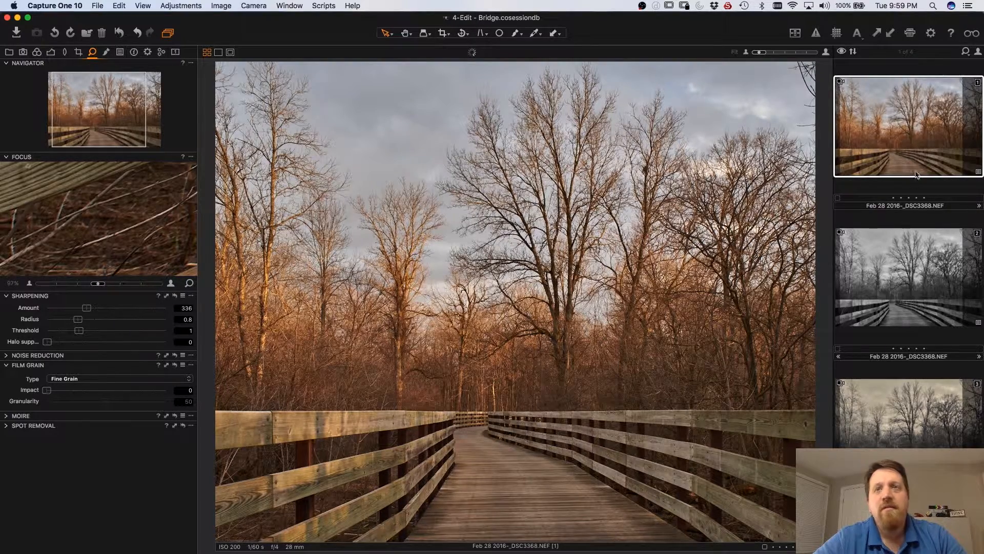
{"action": "key", "text": "Down"}
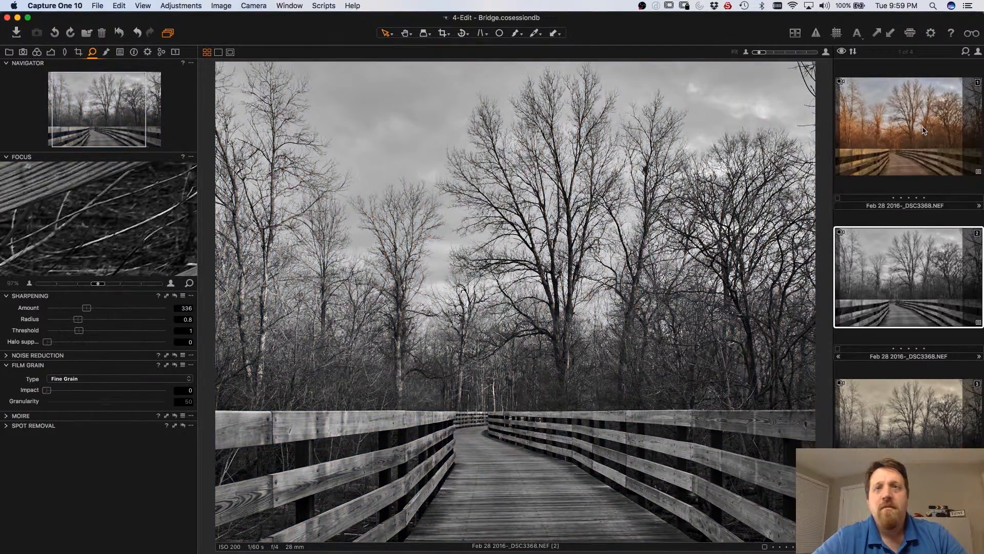
{"action": "left_click", "coordinate": [925, 130]}
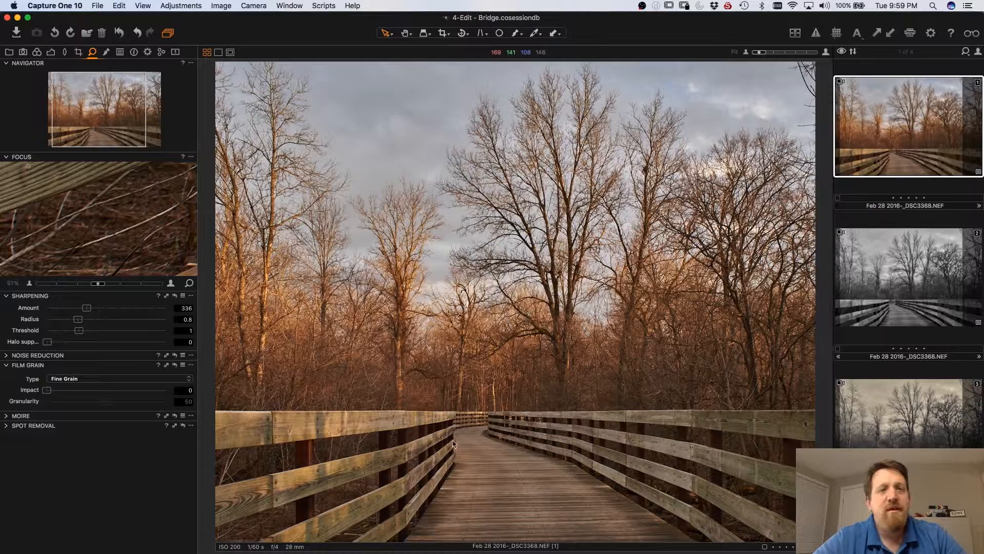
- Raise the contrast of the black-and-white variant to 12
{"action": "left_click", "coordinate": [906, 297]}
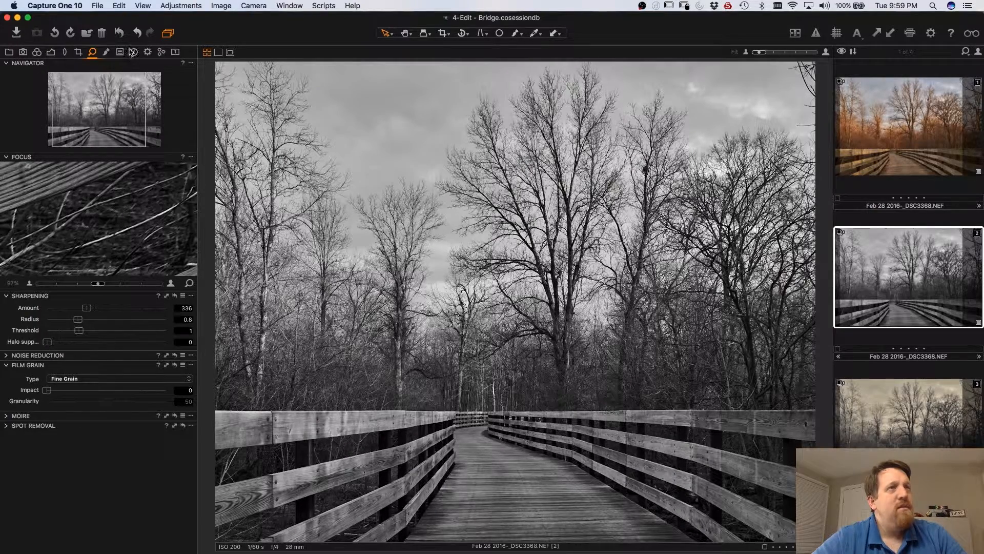
{"action": "left_click", "coordinate": [176, 51]}
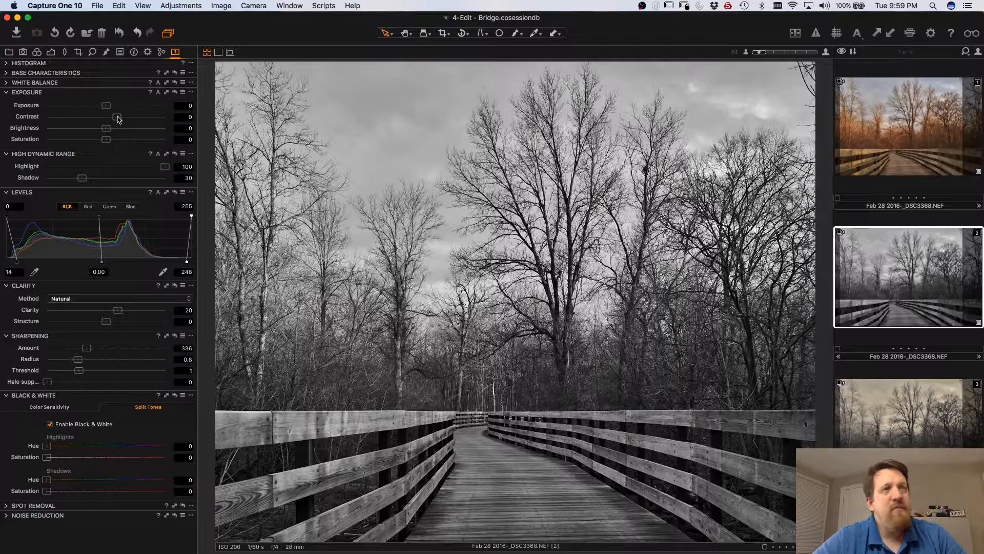
{"action": "left_click_drag", "start_coordinate": [118, 119], "coordinate": [122, 118]}
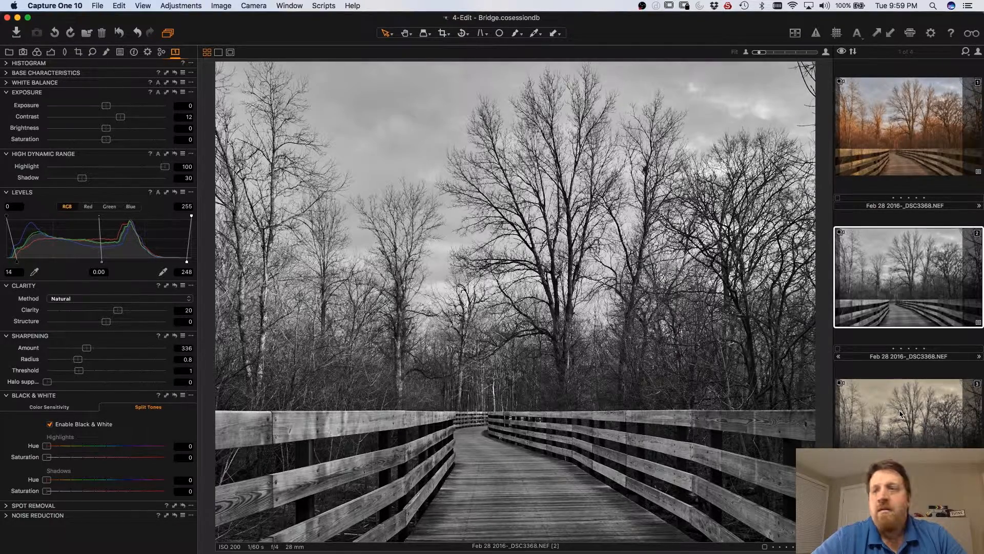
- Set the sepia variant's High Dynamic Range shadow value to 20, and display the uncropped fourth variant
{"action": "left_click", "coordinate": [887, 436]}
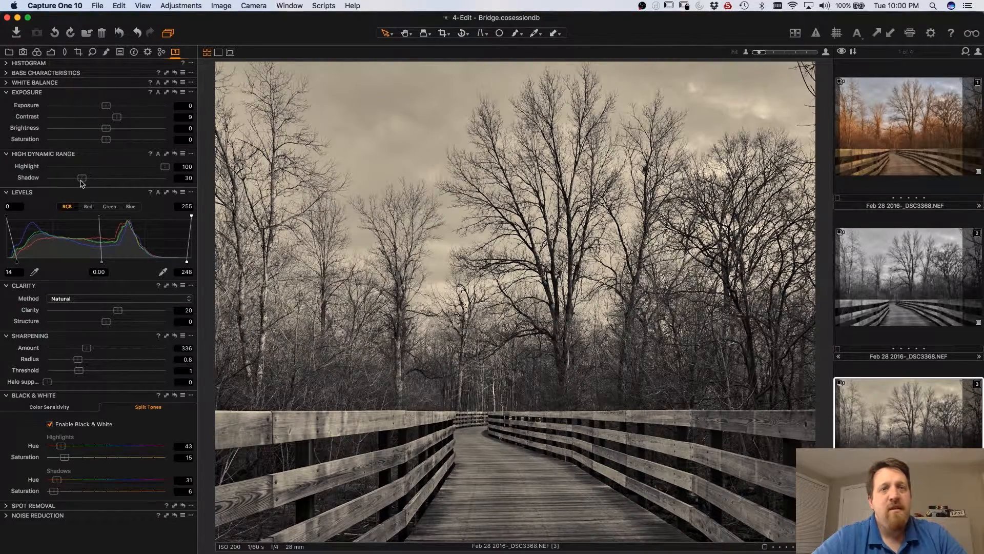
{"action": "left_click_drag", "start_coordinate": [81, 180], "coordinate": [69, 182]}
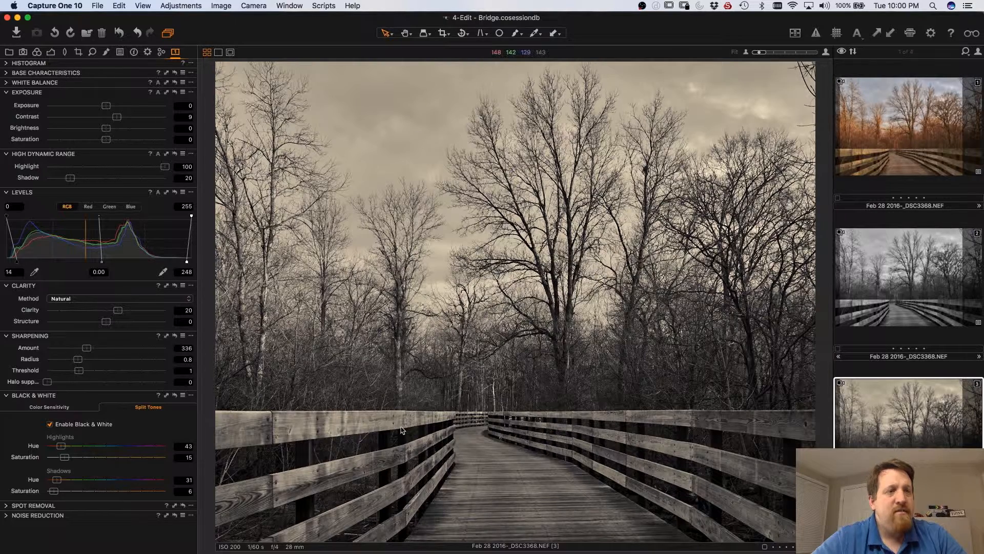
{"action": "scroll", "coordinate": [926, 441], "scroll_direction": "down", "scroll_amount": 3}
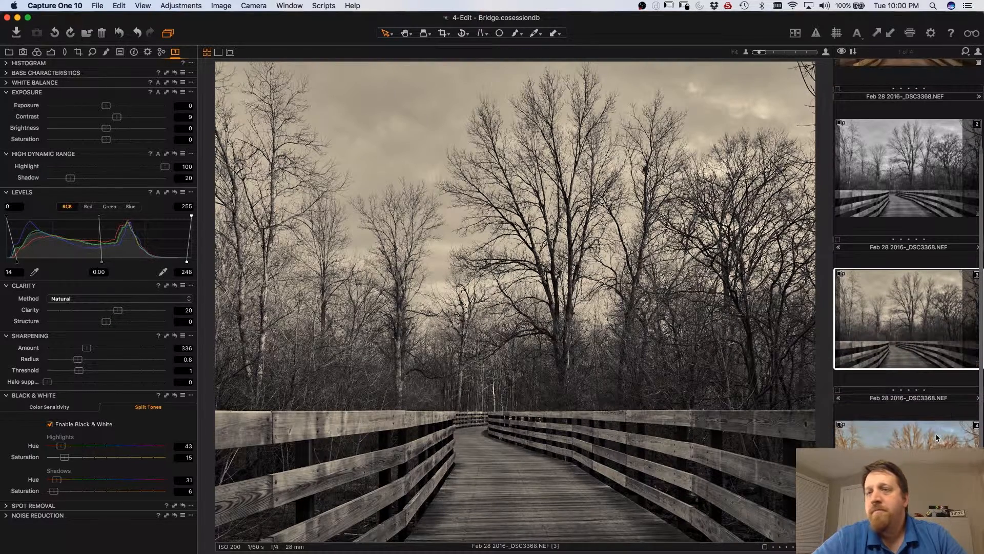
{"action": "left_click", "coordinate": [926, 444]}
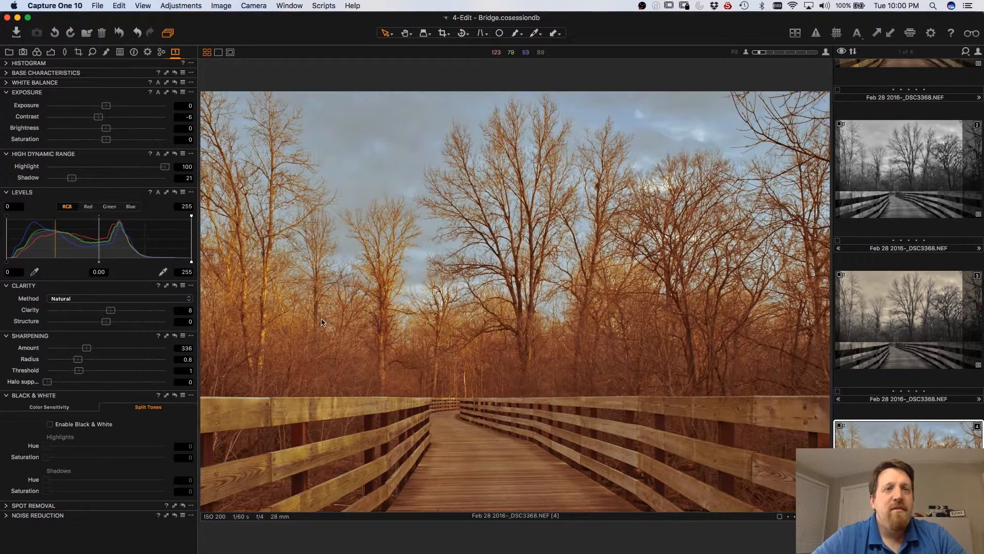